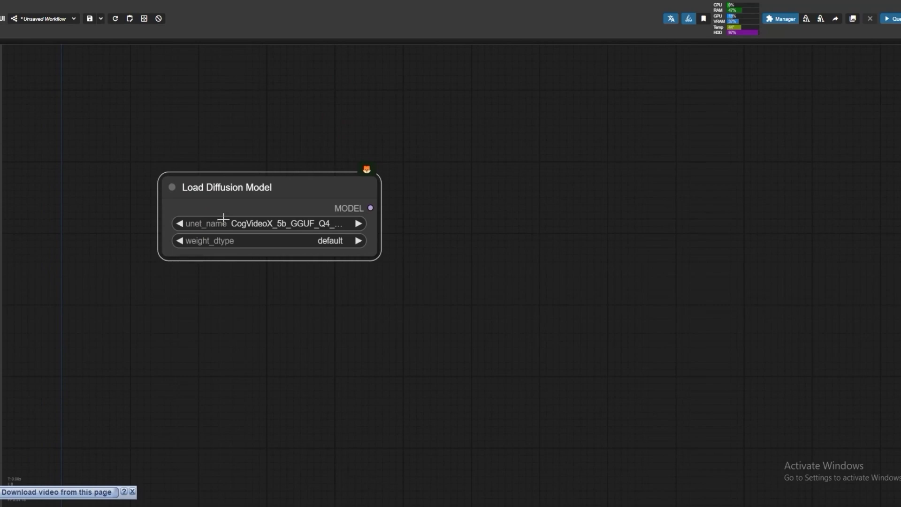
Set the Load Diffusion Model node to flux1-dev-fp8.safetensors with weight_dtype fp8_e4m3fn and shift the node slightly upward.
click(263, 223)
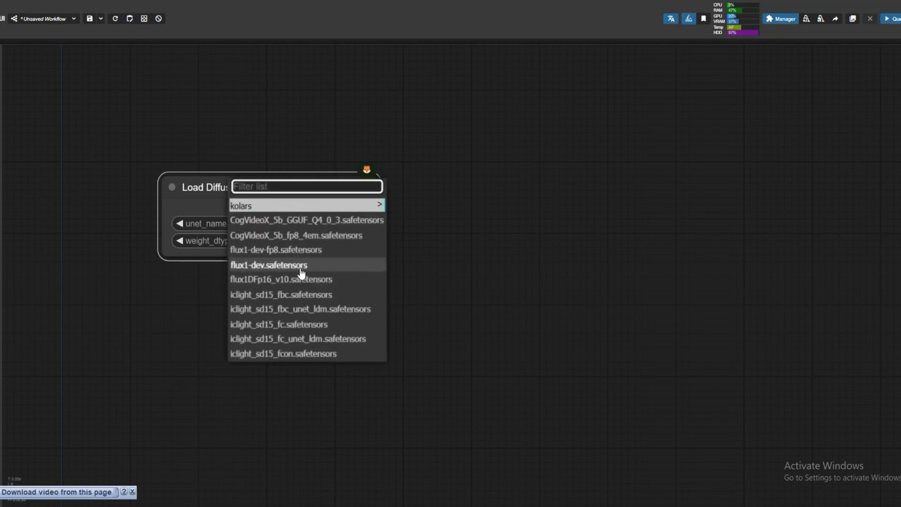
click(280, 252)
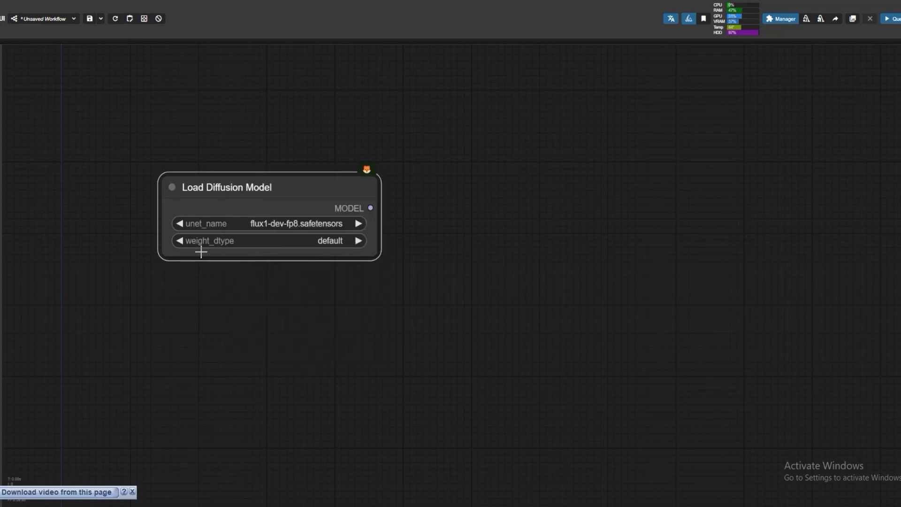
click(320, 241)
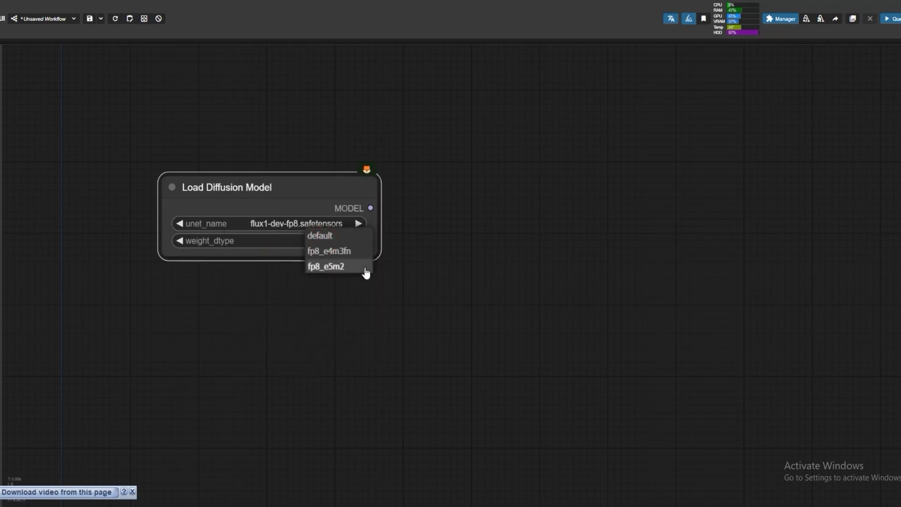
click(341, 257)
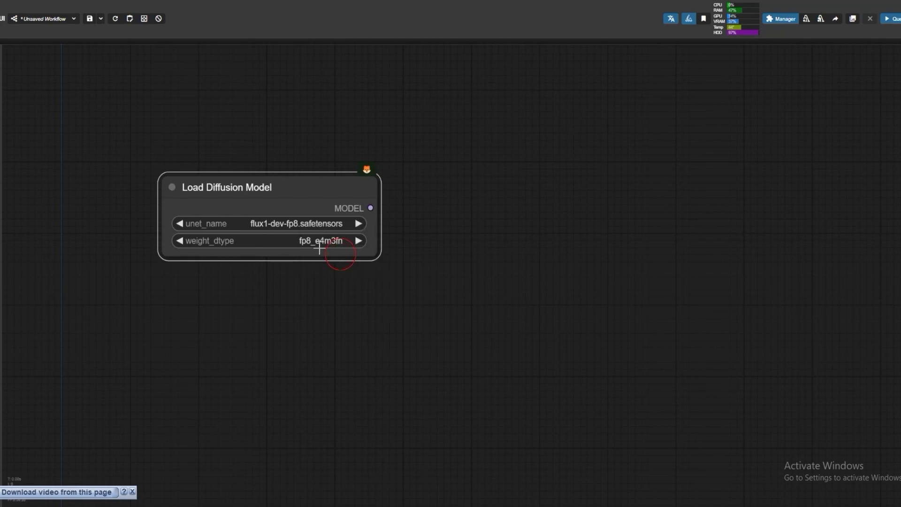
drag(295, 191, 285, 173)
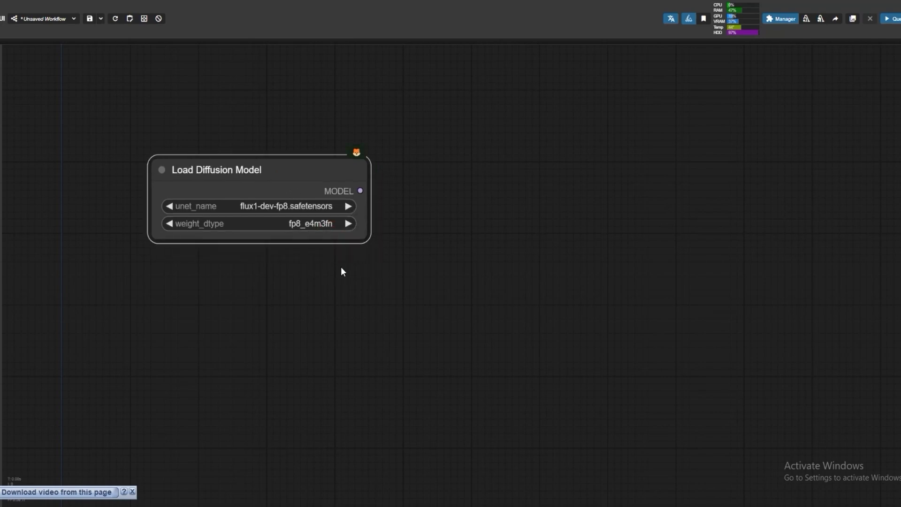
Add a Load VAE node and place it below the Load Diffusion Model node.
double_click(340, 300)
text(load va)
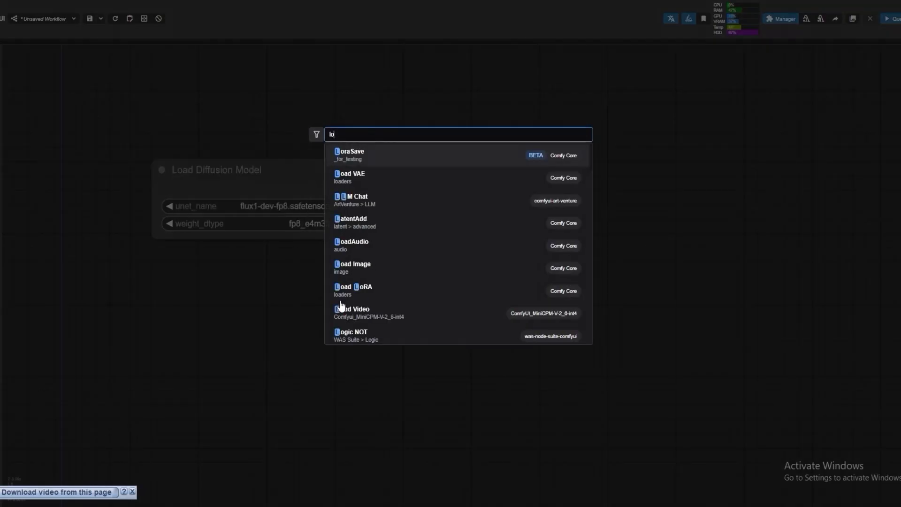
click(408, 151)
drag(374, 283, 193, 283)
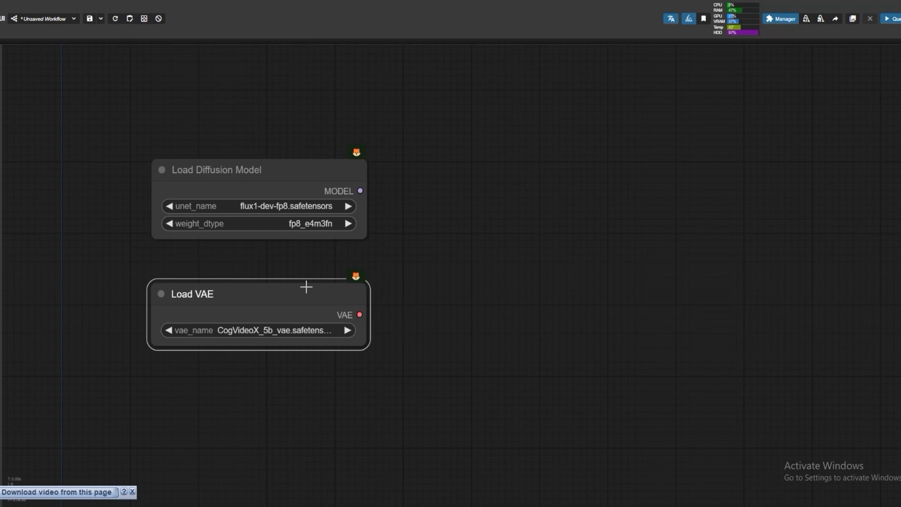
Set the Load VAE model to ae.safetensors and move the two loader nodes closer together.
click(277, 330)
click(250, 309)
drag(253, 310, 299, 298)
drag(284, 188, 279, 182)
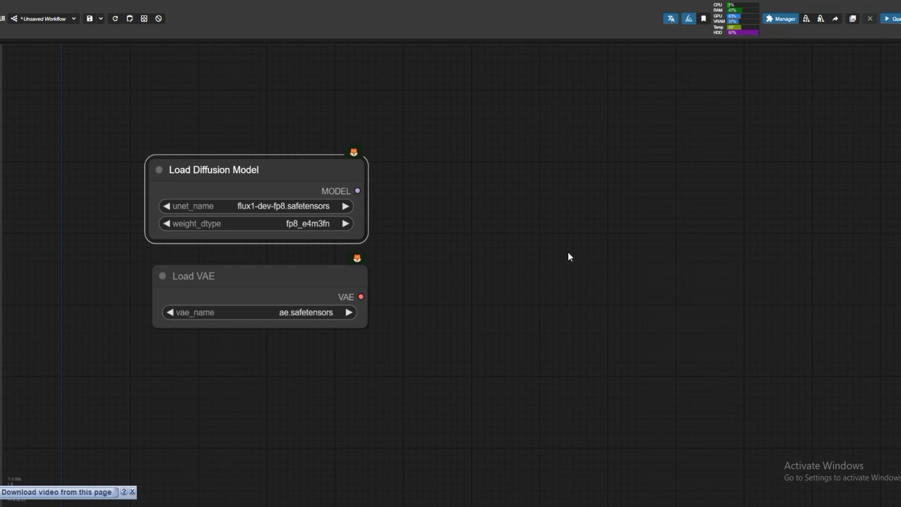
Add the Comfy Core DualCLIPLoader node and place it below the Load VAE node.
scroll(504, 256, down, 2)
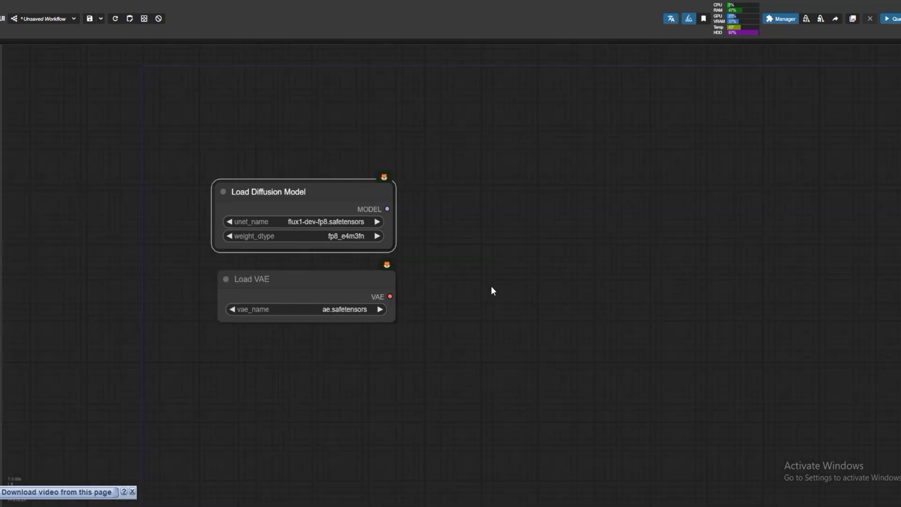
drag(494, 286, 494, 229)
double_click(496, 230)
text(dua)
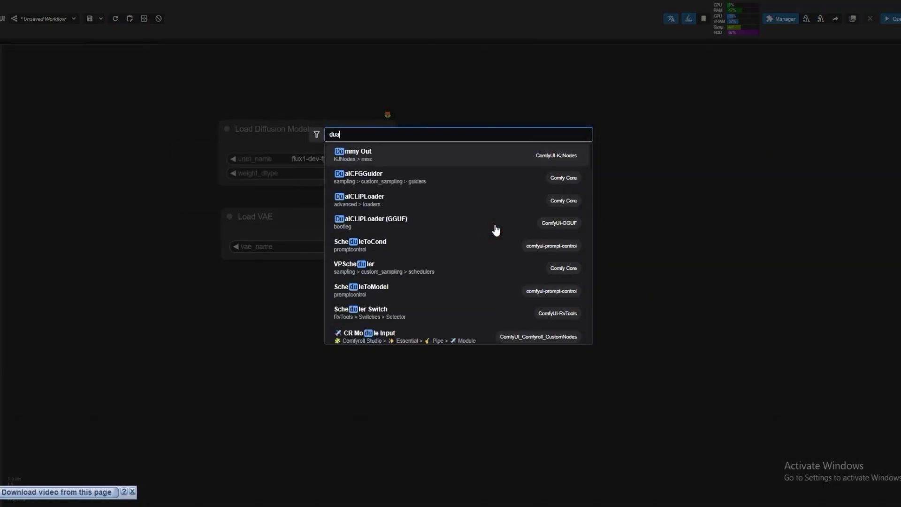
text(l clip cloa)
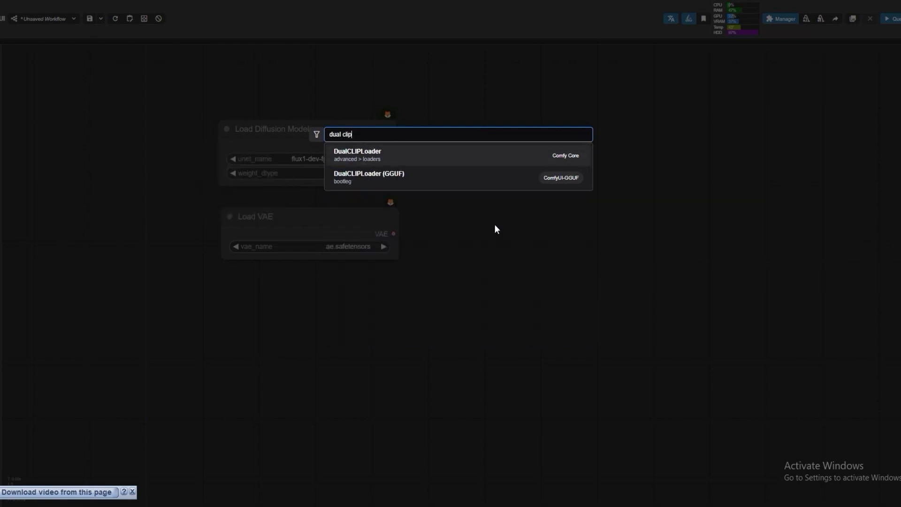
key(BackSpace)
key(BackSpace)
key(BackSpace)
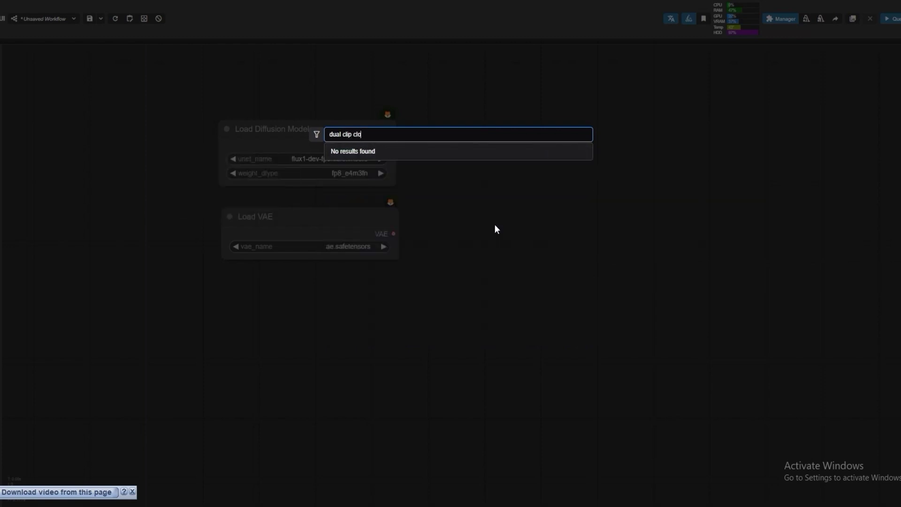
key(BackSpace)
text(load)
click(408, 161)
drag(507, 231, 261, 306)
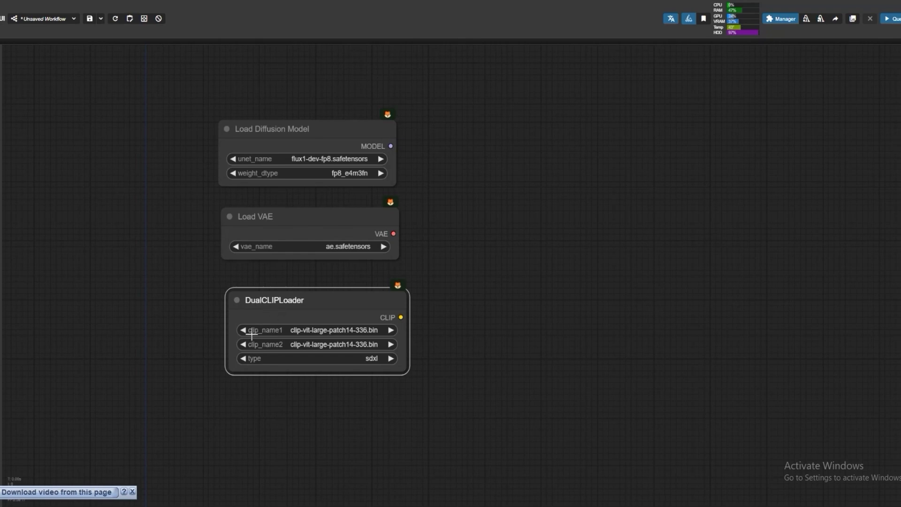
Set the DualCLIPLoader's clip_name1 to clip_l.safetensors and clip_name2 to flux\t5xxl_fp8_e4m3fn.safetensors.
click(304, 330)
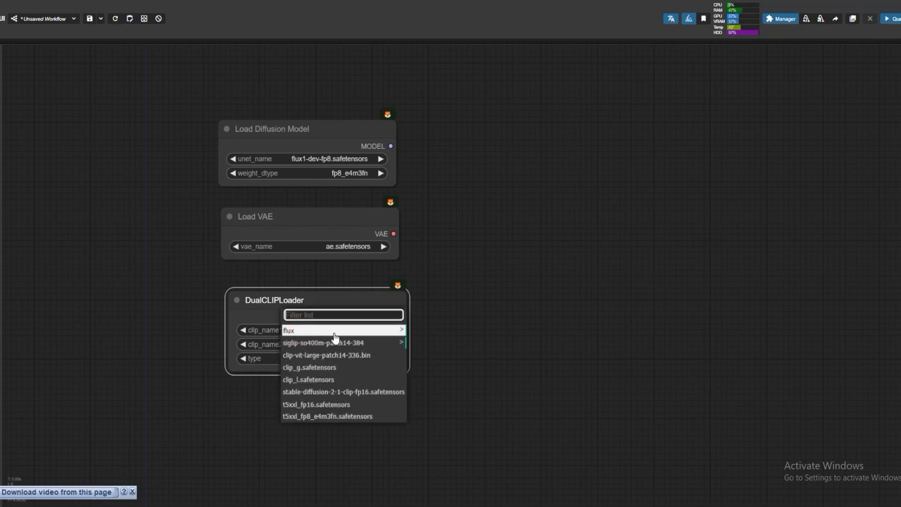
click(328, 335)
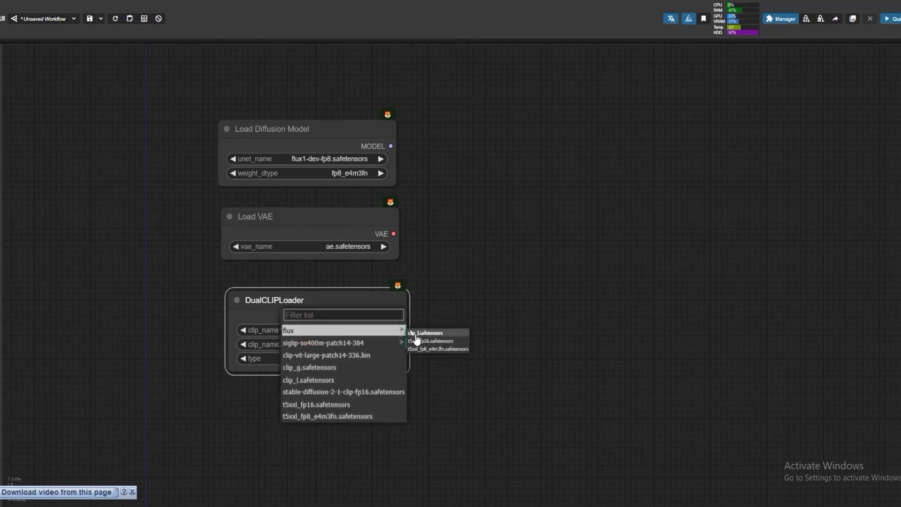
click(417, 334)
click(329, 346)
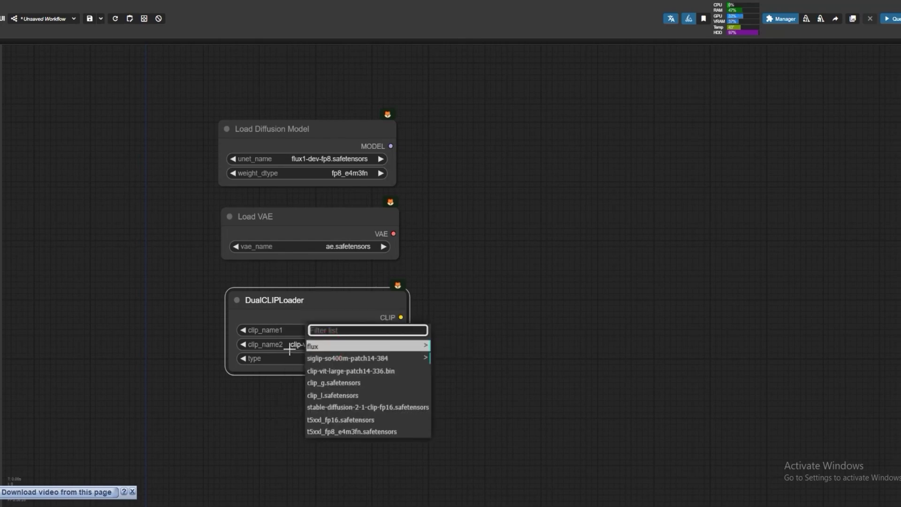
click(329, 345)
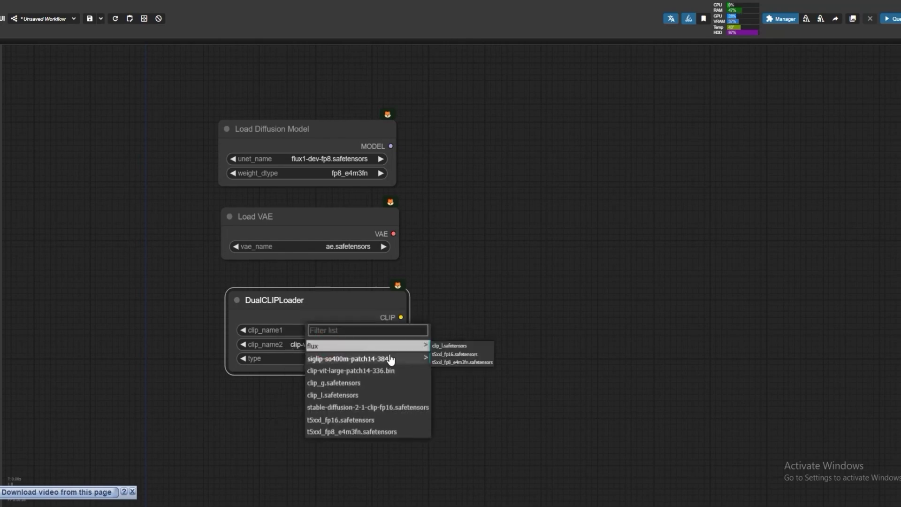
click(447, 363)
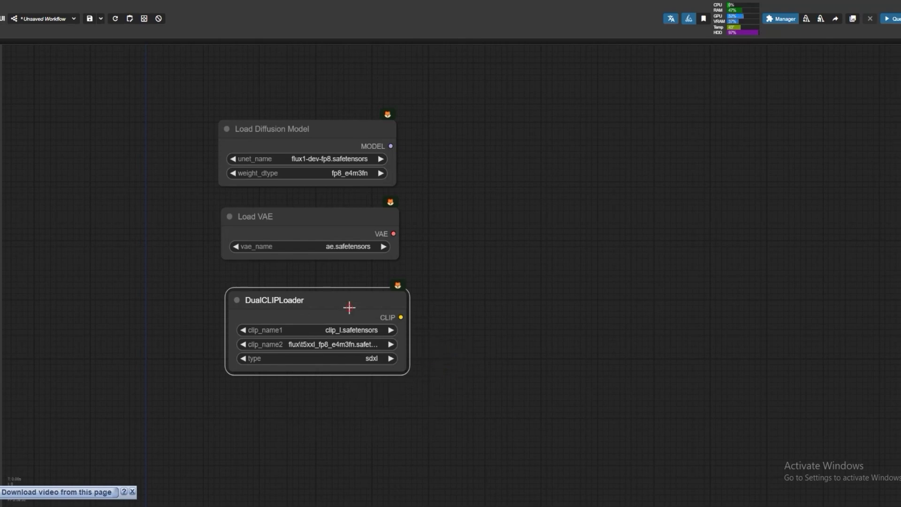
Set the DualCLIPLoader's type to flux and align the node under the other loaders.
drag(348, 308, 325, 310)
click(349, 360)
click(368, 382)
drag(324, 298, 336, 296)
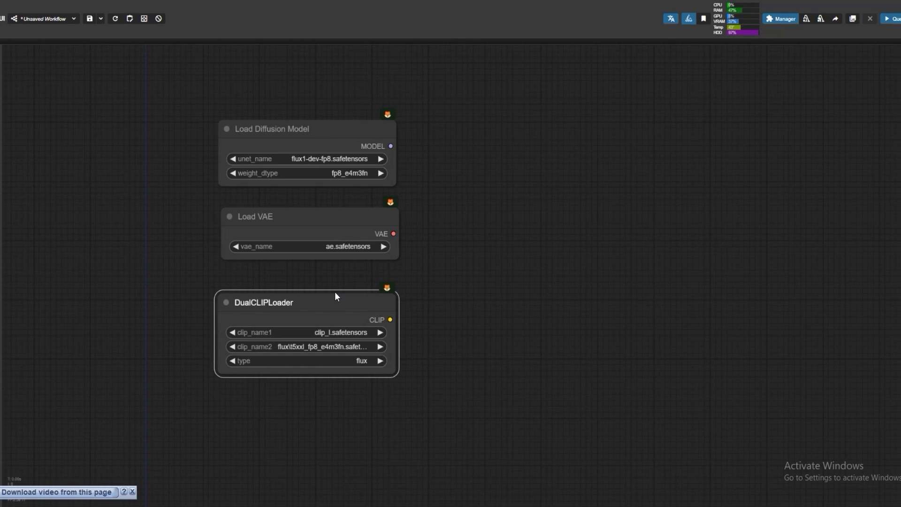
Add a Power Prompt (rgthree) node in the empty canvas area beside the loader nodes.
scroll(344, 263, up, 2)
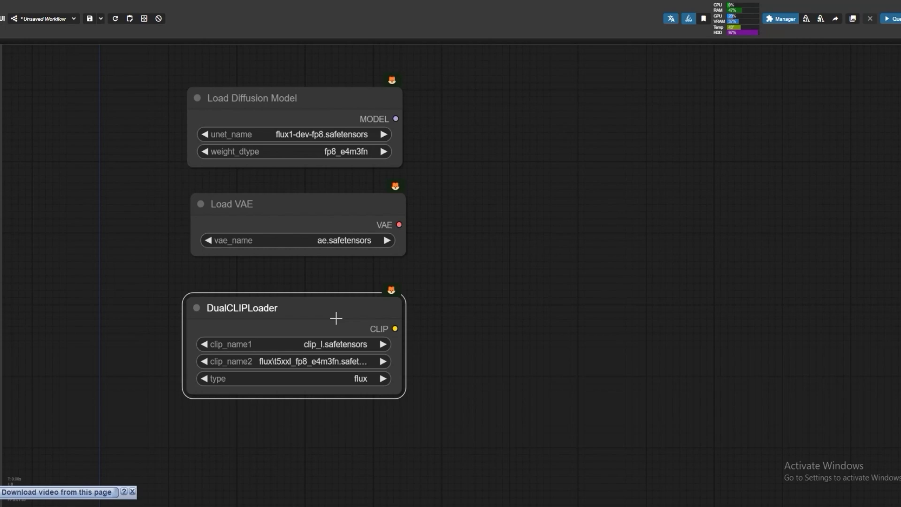
scroll(501, 314, down, 1)
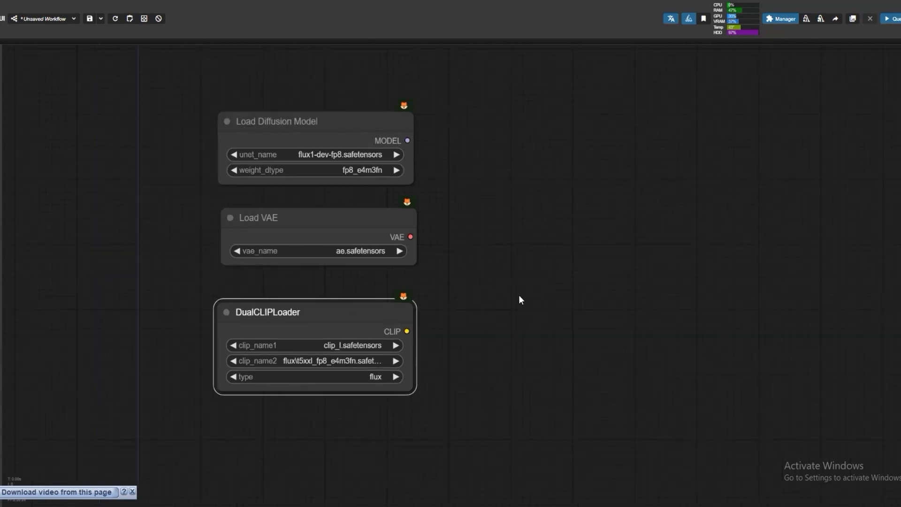
drag(523, 283, 441, 306)
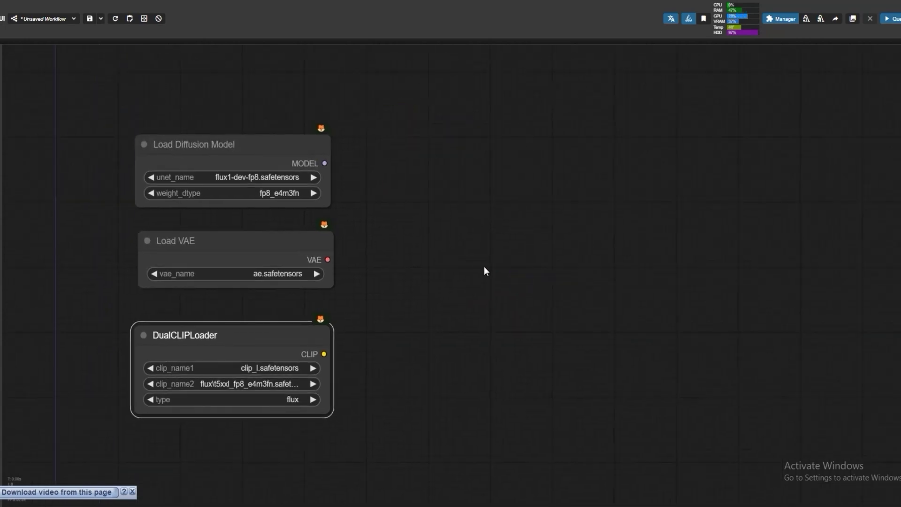
double_click(512, 210)
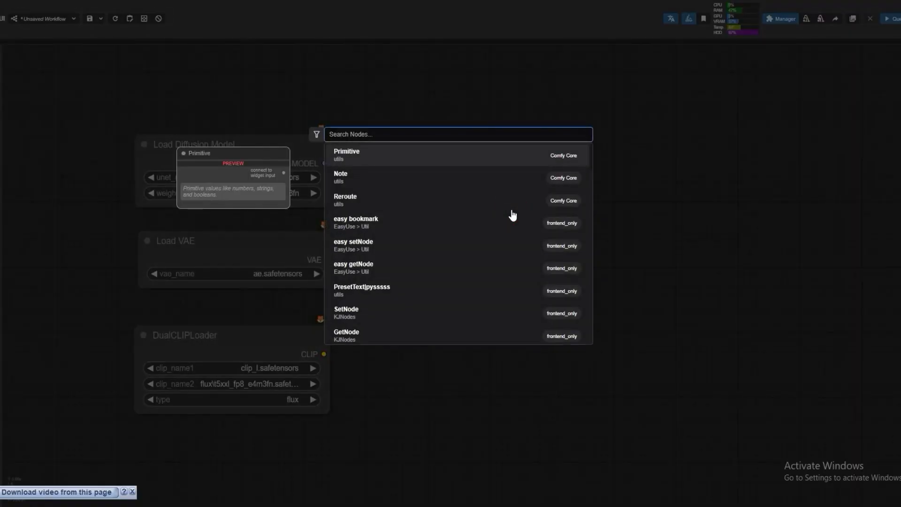
text(power)
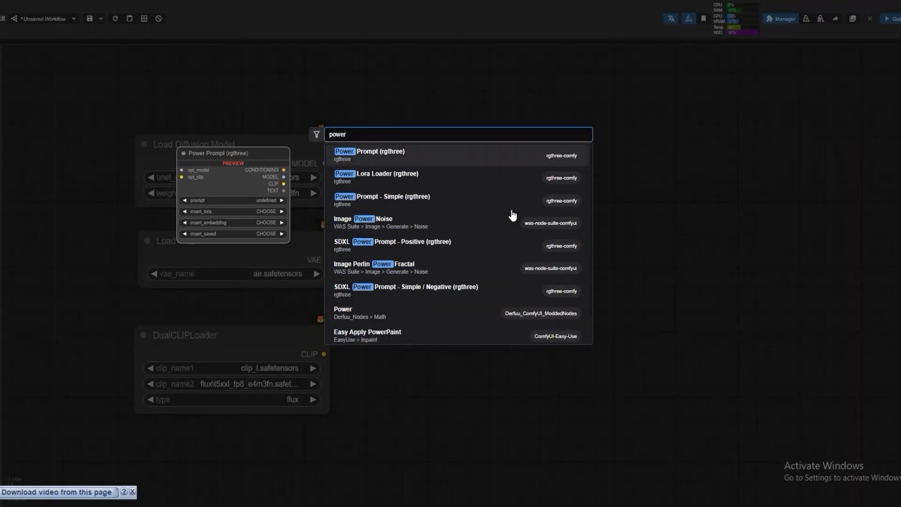
text( pr)
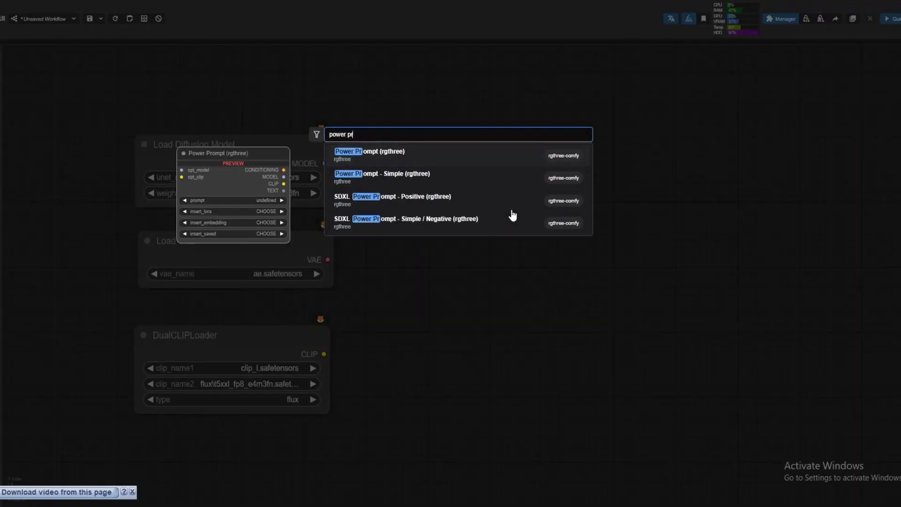
click(429, 164)
Enlarge the Power Prompt node and position it just to the right of the loader nodes.
drag(569, 197, 479, 161)
drag(540, 294, 714, 353)
drag(541, 176, 582, 152)
drag(416, 145, 292, 140)
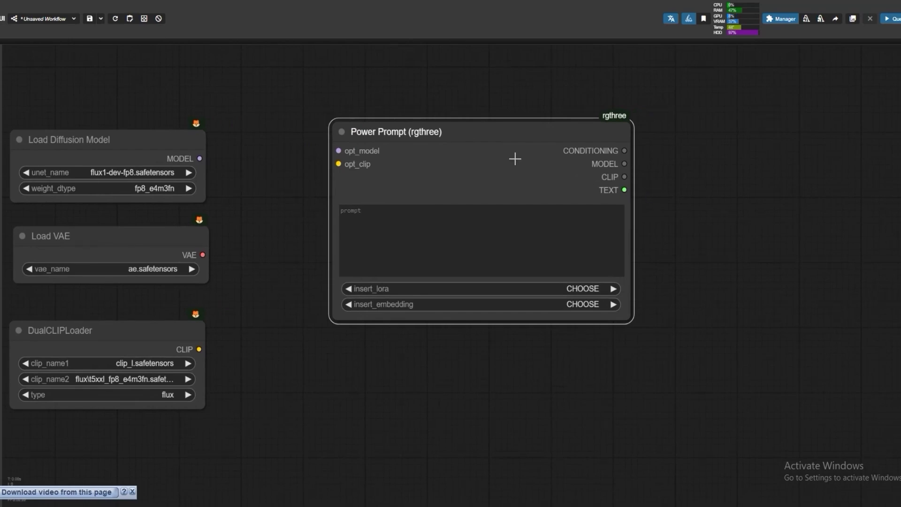
drag(491, 161, 426, 145)
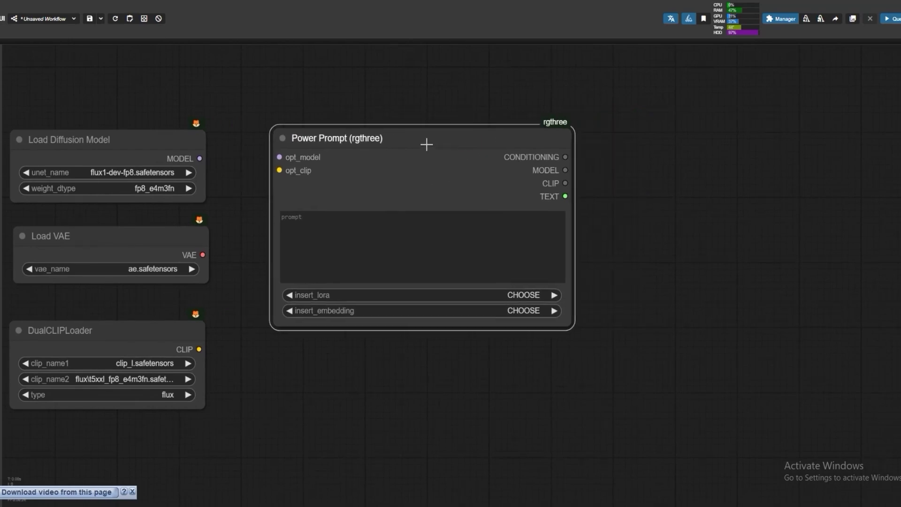
Add a Superprompt node right of the Power Prompt and connect the Power Prompt's TEXT output to its prompt input.
drag(657, 148, 500, 135)
double_click(500, 135)
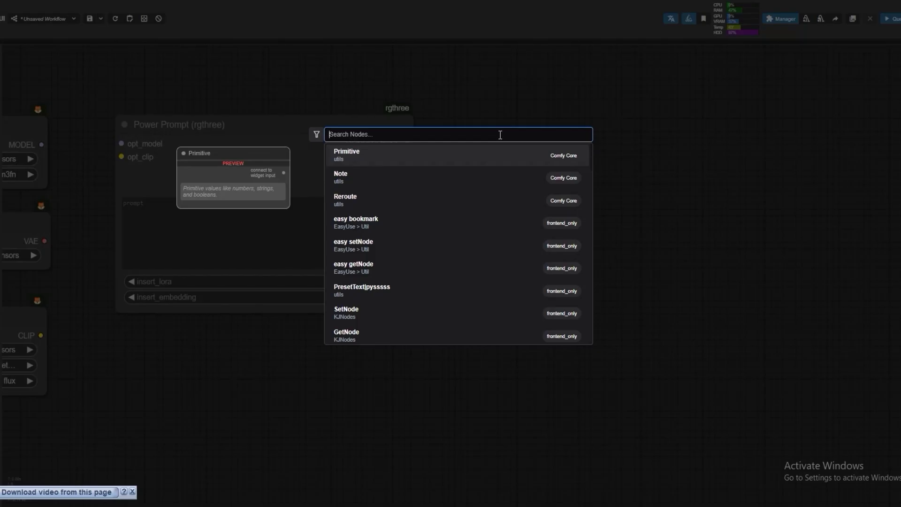
text(super)
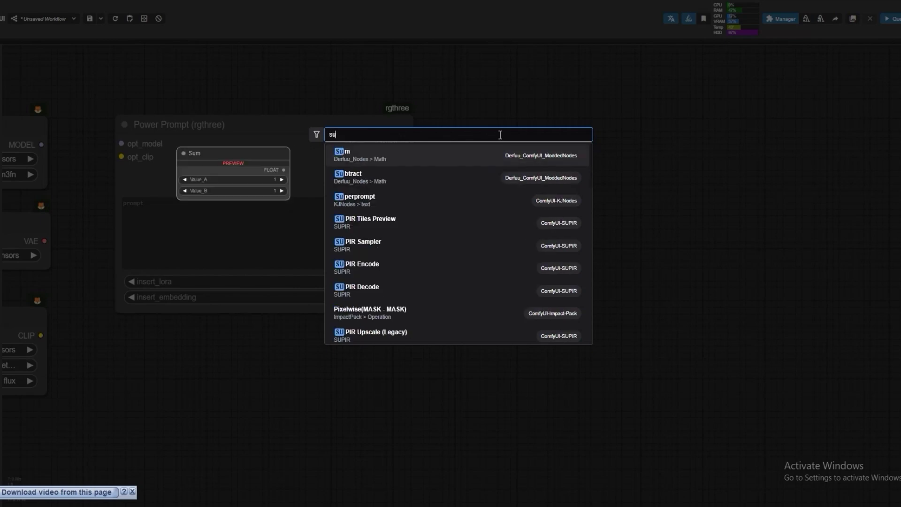
click(465, 155)
drag(544, 126, 531, 130)
drag(409, 183, 488, 149)
drag(536, 125, 513, 130)
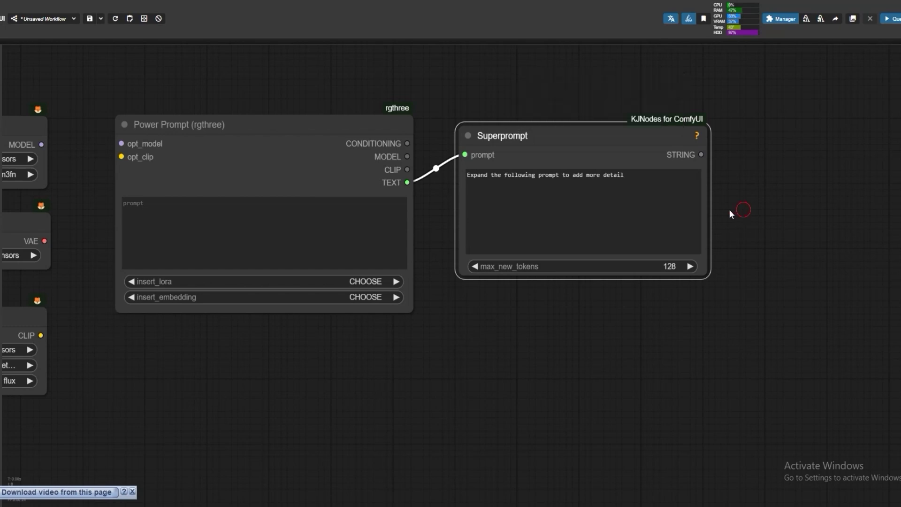
Add a U-NAI Get Text node right of the Superprompt and connect the Superprompt's STRING output to its text input.
drag(758, 167, 607, 164)
double_click(607, 164)
text(showte)
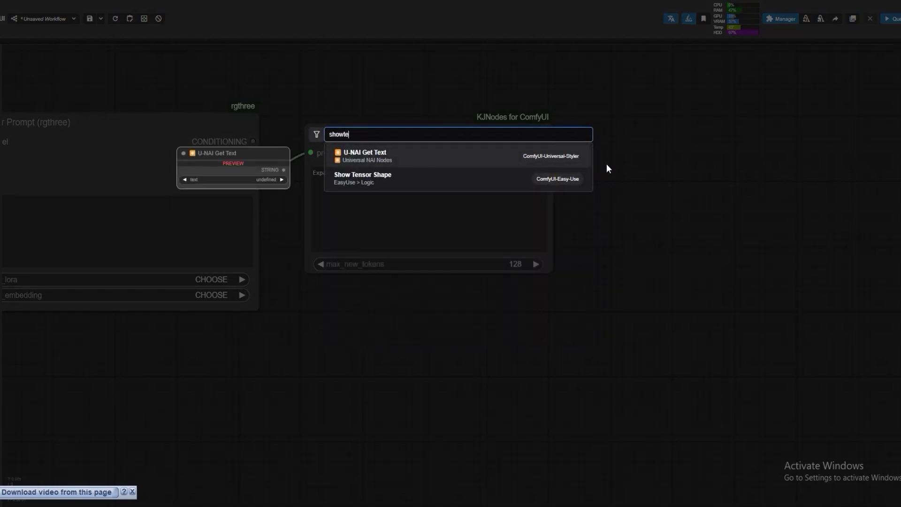
click(477, 160)
drag(612, 171, 545, 151)
key(.)
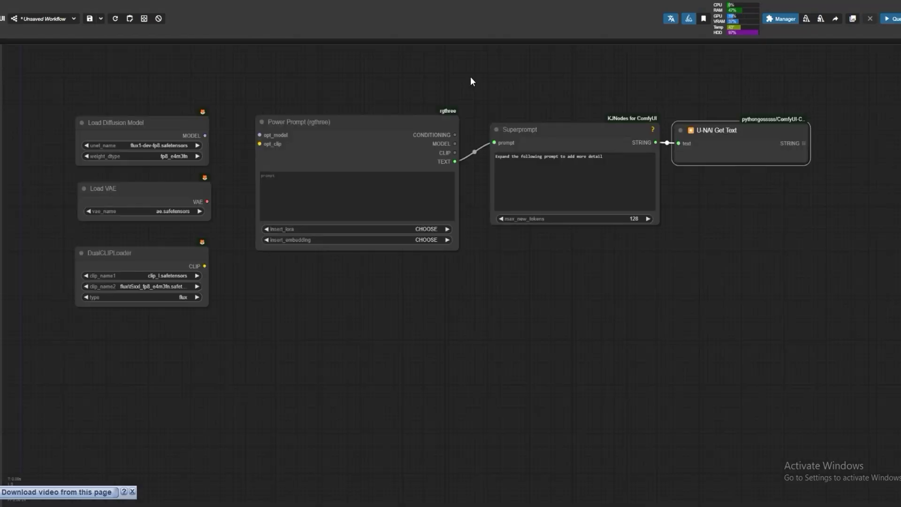
Add a SamplerCustomAdvanced node in the empty canvas area below the U-NAI Get Text node.
drag(599, 237, 547, 244)
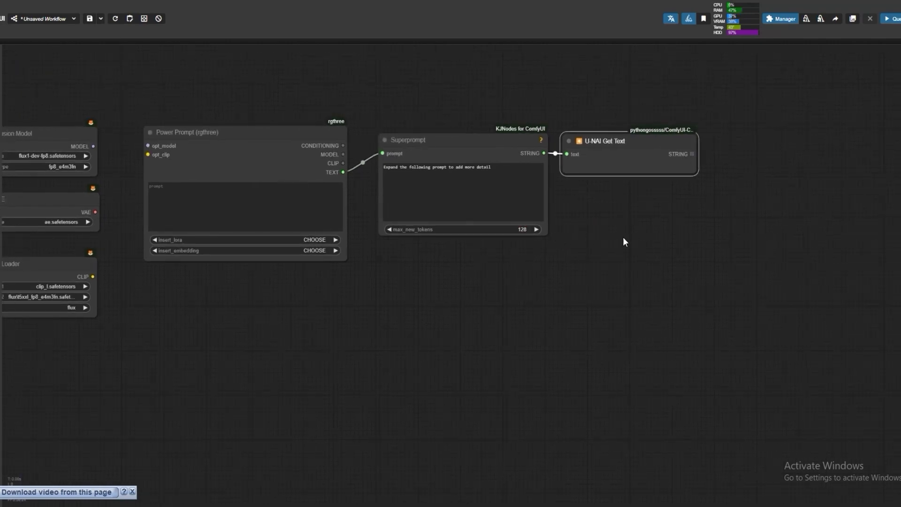
double_click(624, 224)
text(sample)
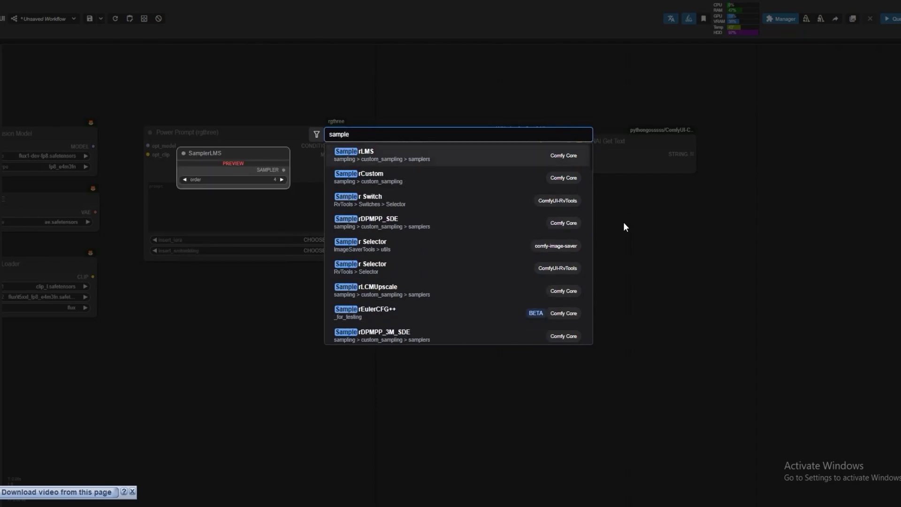
text(r cus)
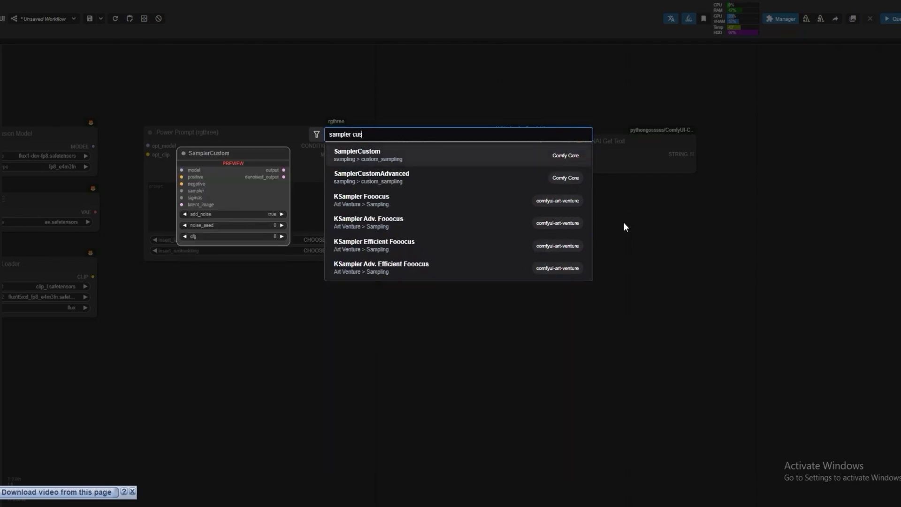
click(438, 179)
drag(652, 227, 606, 225)
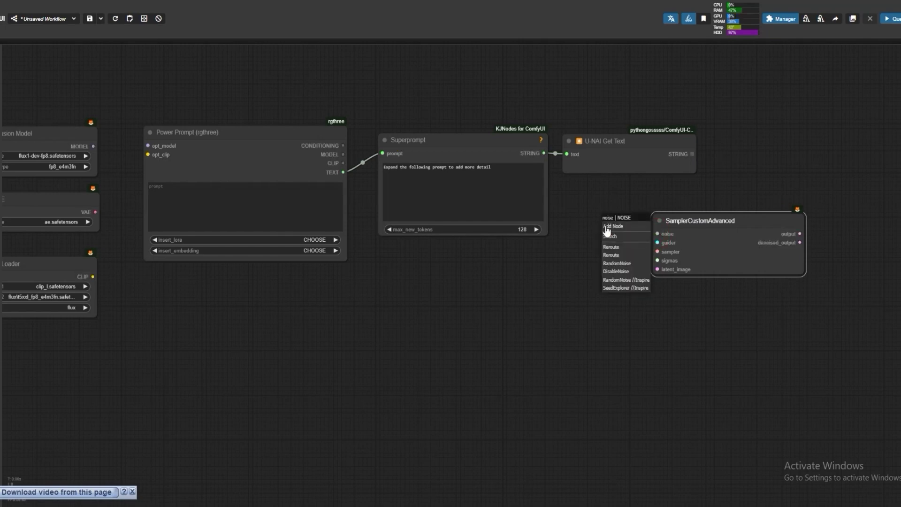
click(619, 279)
drag(655, 216, 510, 265)
key(Delete)
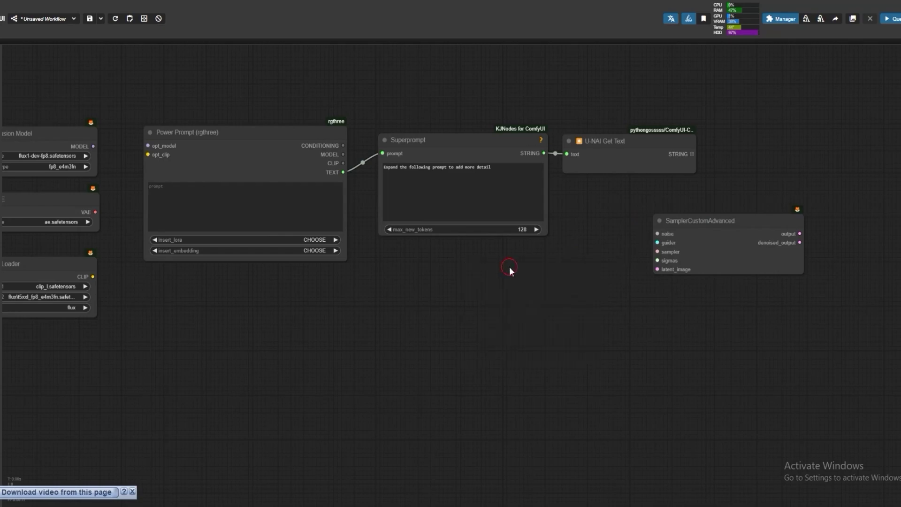
Add a RandomNoise node, place it above the Superprompt, and connect its NOISE output to the SamplerCustomAdvanced noise input.
double_click(510, 268)
text(random)
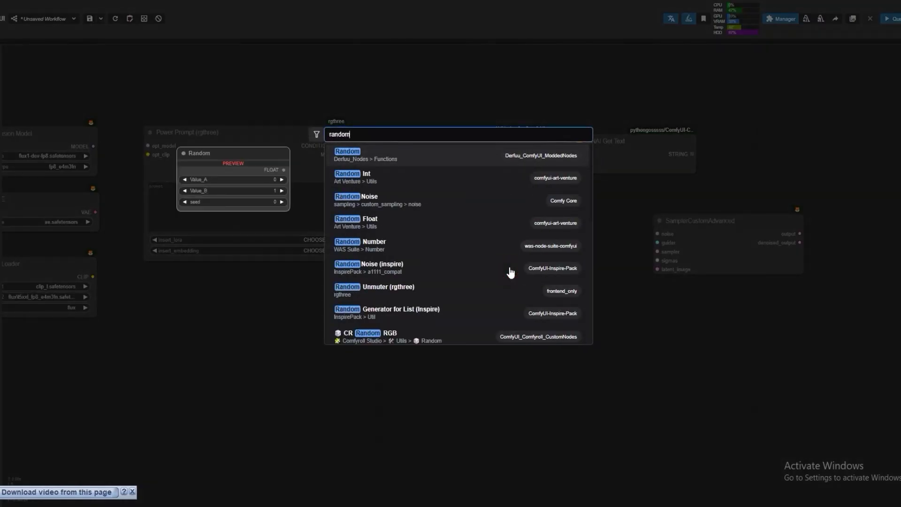
click(450, 200)
drag(603, 245, 527, 63)
drag(562, 89, 604, 248)
drag(535, 97, 543, 93)
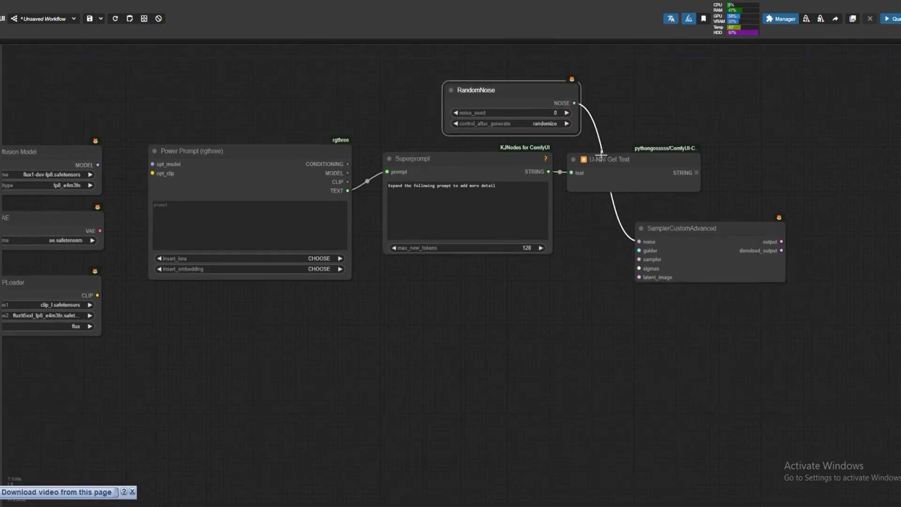
drag(676, 228, 685, 228)
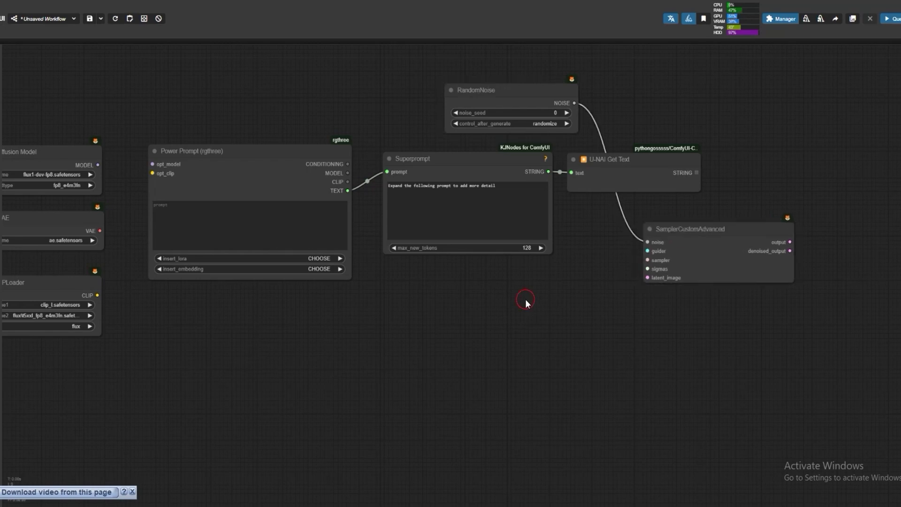
Add a BasicGuider node below the Superprompt and connect its GUIDER output to the SamplerCustomAdvanced guider input.
double_click(526, 300)
text(bas)
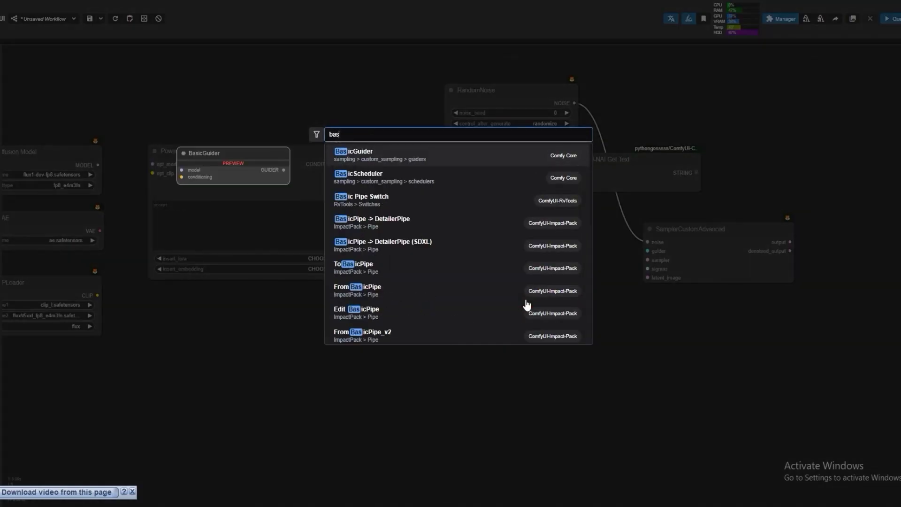
text(ic gui)
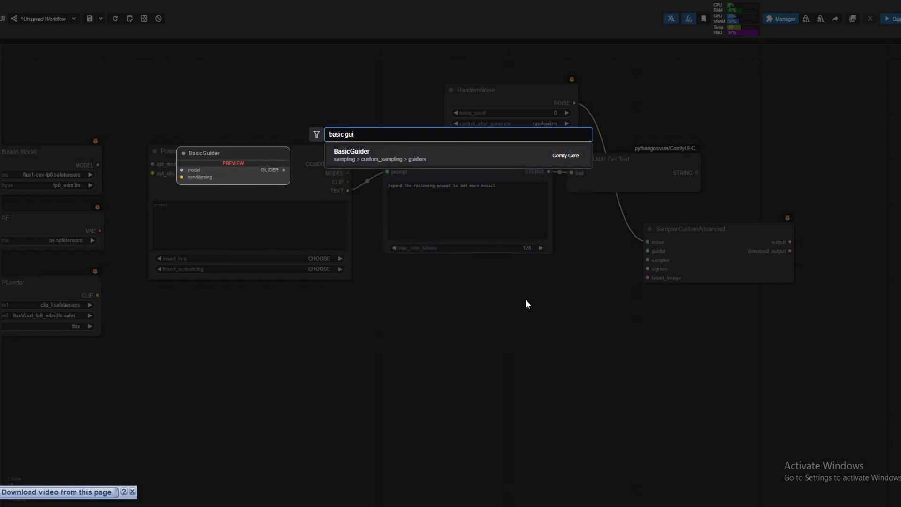
click(441, 156)
drag(603, 308, 647, 251)
drag(488, 277, 498, 274)
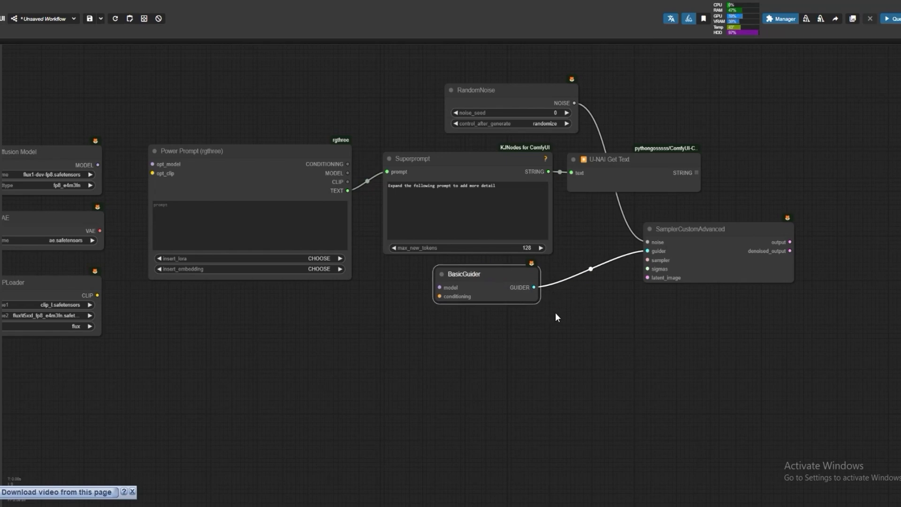
Add a KSamplerSelect node below the BasicGuider and connect its SAMPLER output to the SamplerCustomAdvanced sampler input.
drag(555, 318, 553, 307)
double_click(498, 333)
text(ksam)
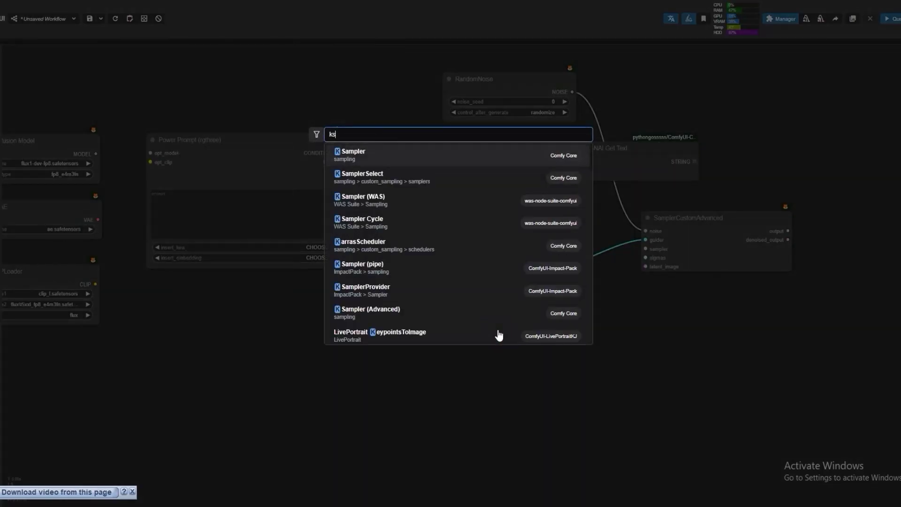
click(394, 176)
drag(404, 328, 414, 320)
drag(504, 324, 641, 253)
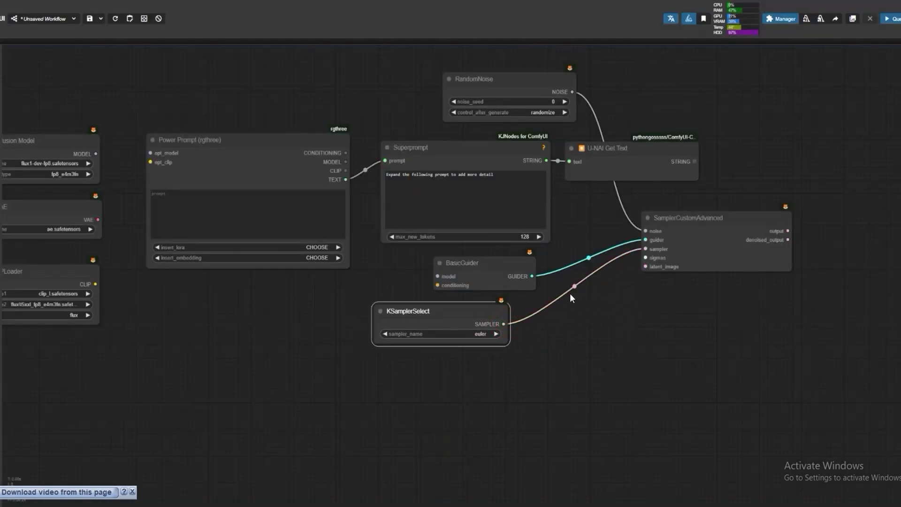
drag(465, 308, 478, 311)
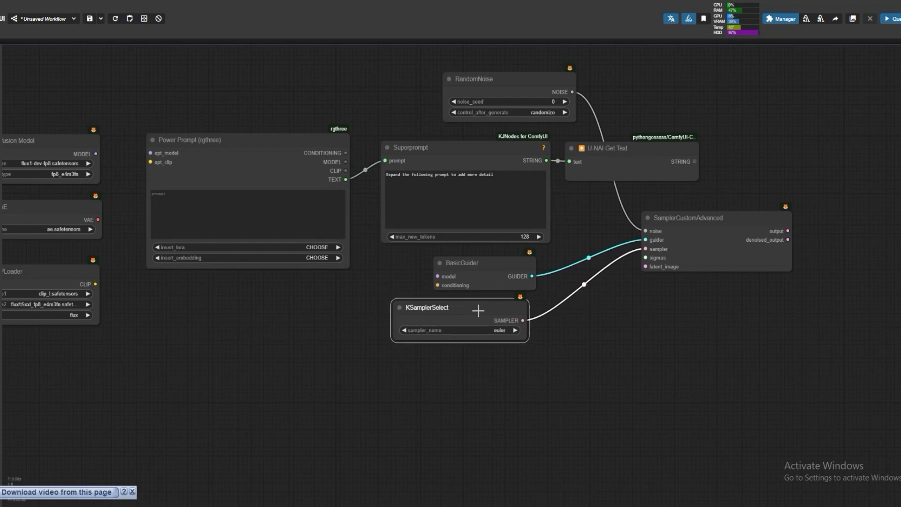
scroll(517, 372, down, 1)
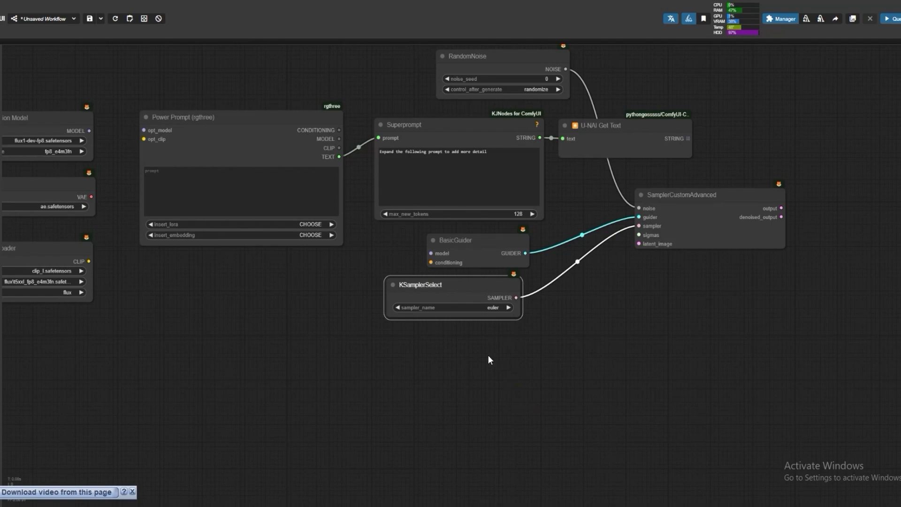
double_click(464, 356)
text(sigm)
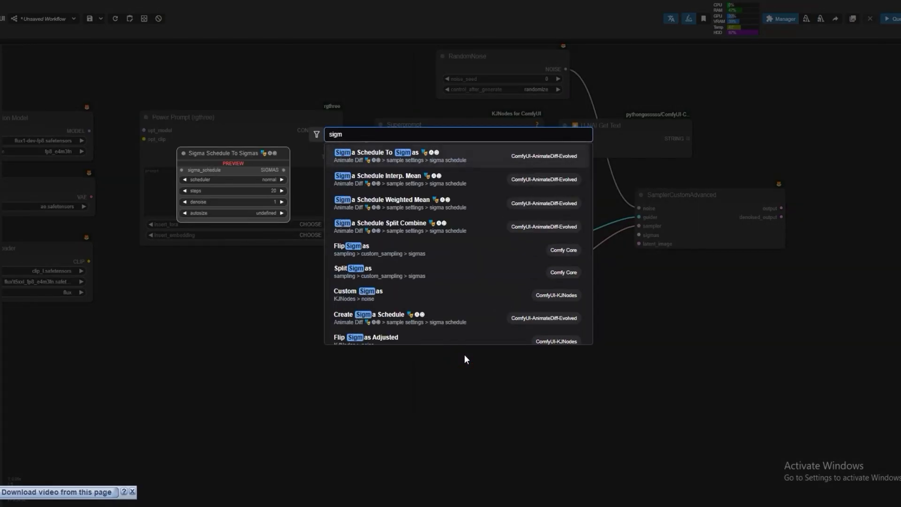
click(239, 327)
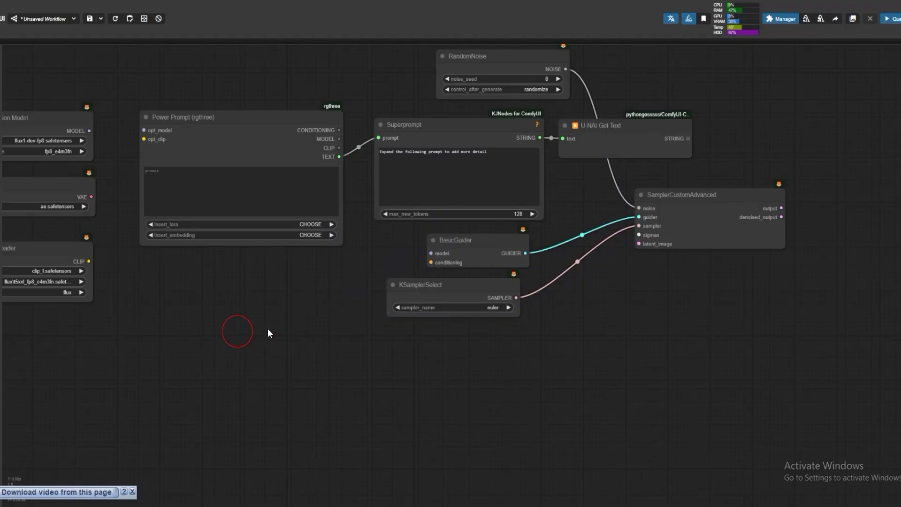
Add a BasicScheduler node below KSamplerSelect and connect its SIGMAS output to the SamplerCustomAdvanced sigmas input.
double_click(345, 335)
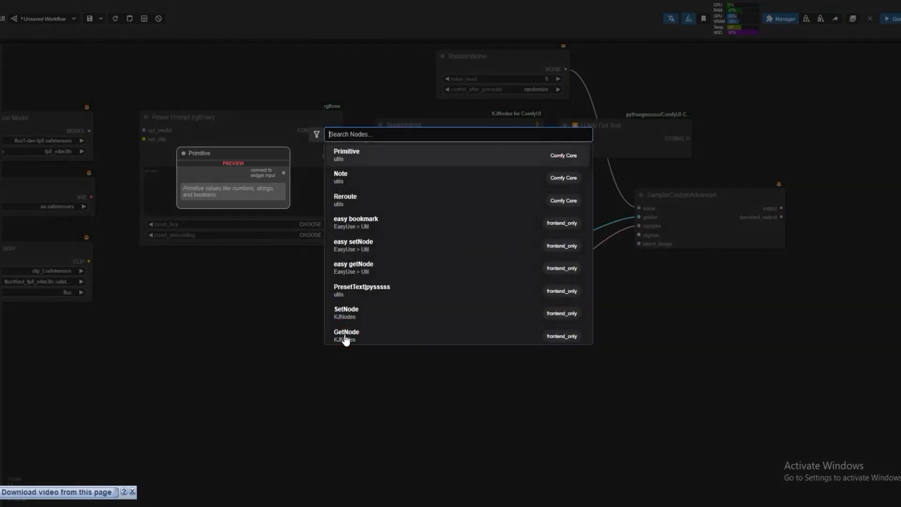
text(basic s)
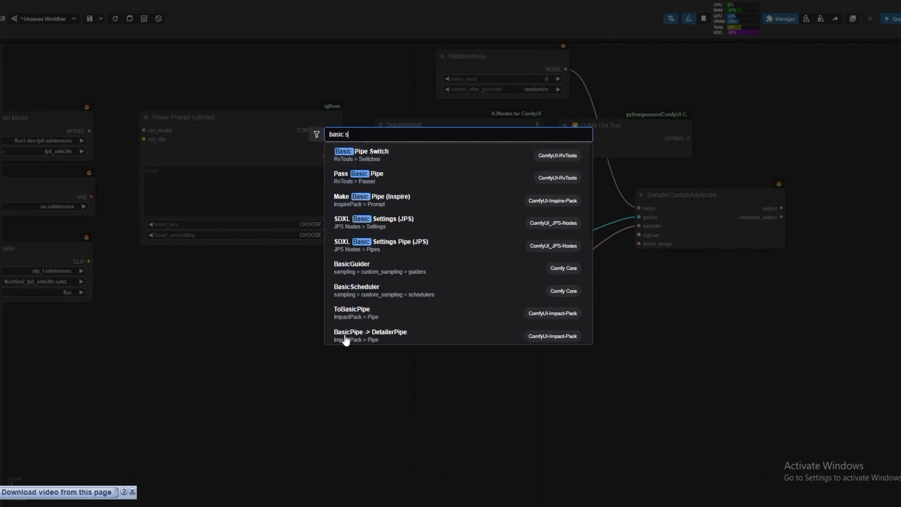
text(che)
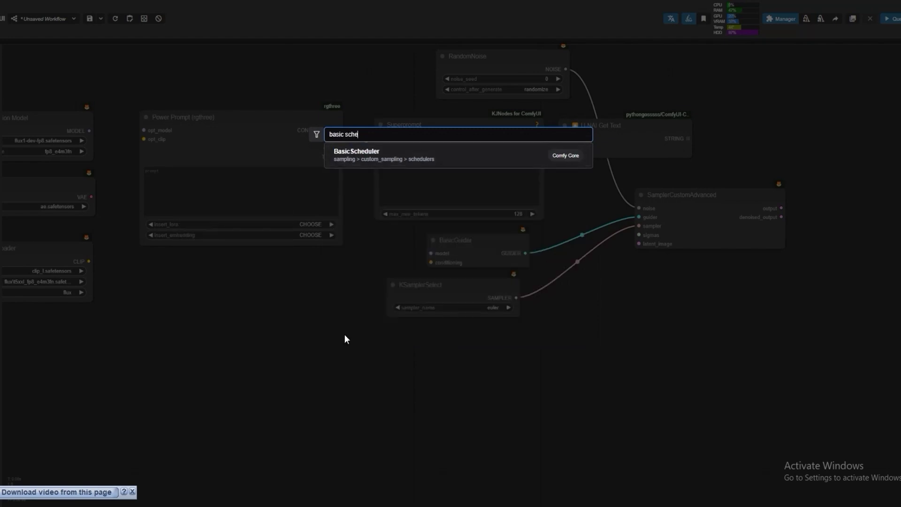
click(358, 155)
mouse_move(438, 338)
mouse_down()
mouse_move(448, 361)
mouse_move(647, 240)
mouse_up()
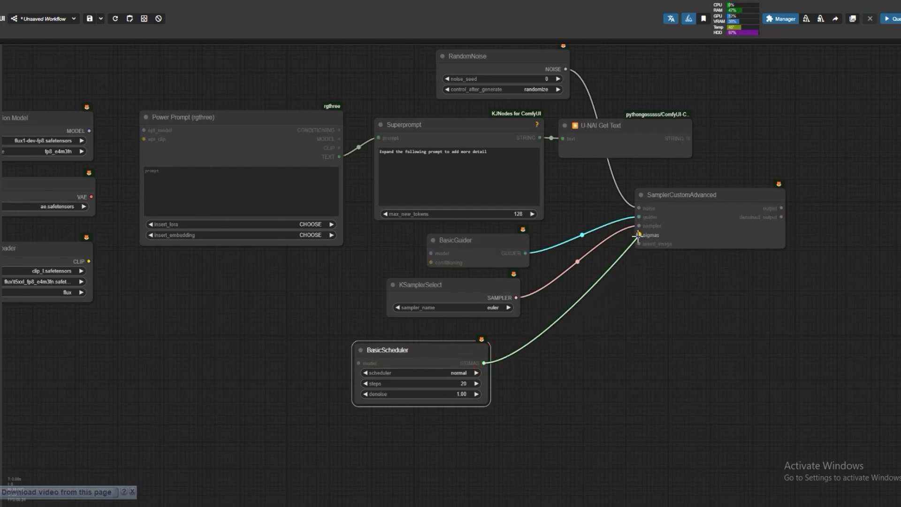
drag(447, 349, 460, 327)
Add an Empty Latent Size Picker below the BasicScheduler and connect its LATENT output to the SamplerCustomAdvanced latent_image input.
double_click(245, 321)
text(empatylatent)
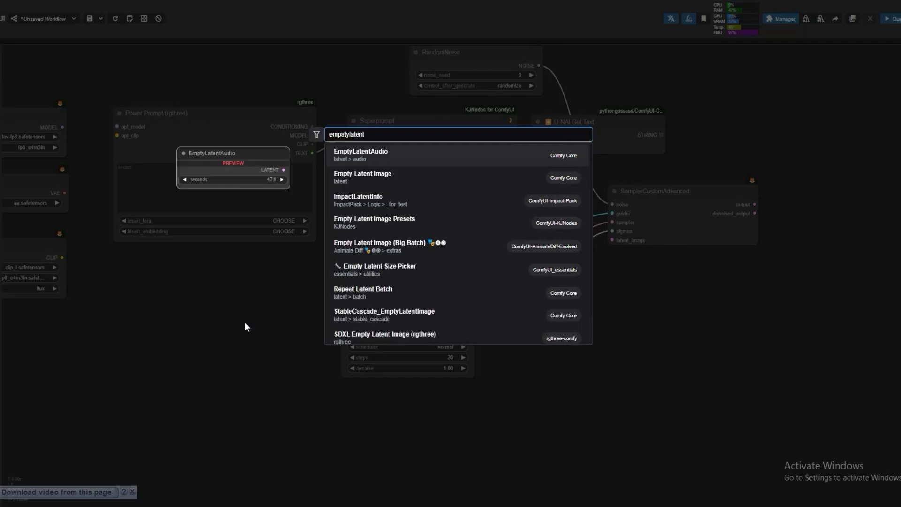
text( s)
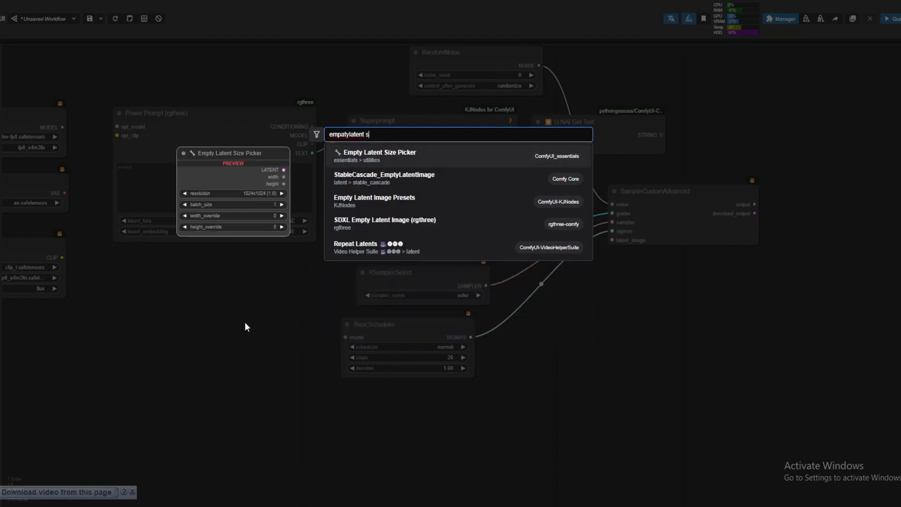
key(Return)
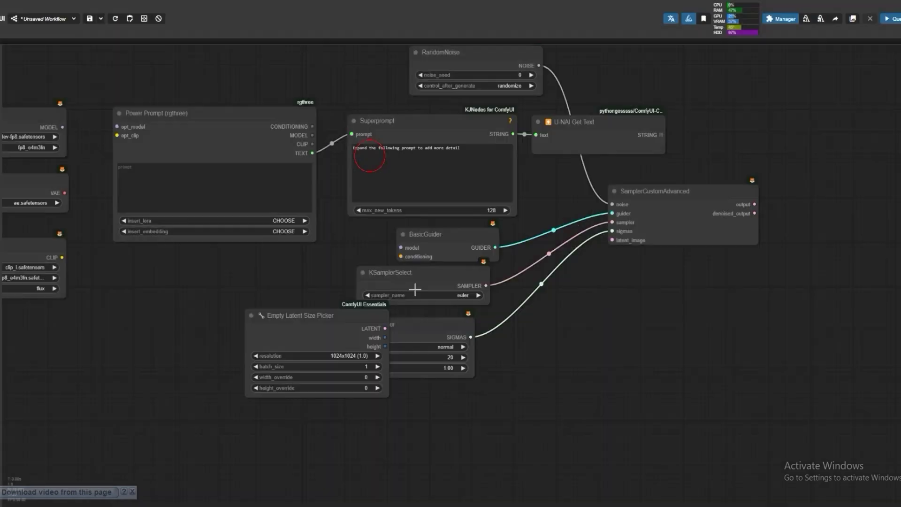
drag(318, 322, 388, 408)
drag(461, 415, 612, 239)
Align the Empty Latent Size Picker under the BasicScheduler and set its resolution to 832x1216 (0.68).
drag(413, 400, 419, 398)
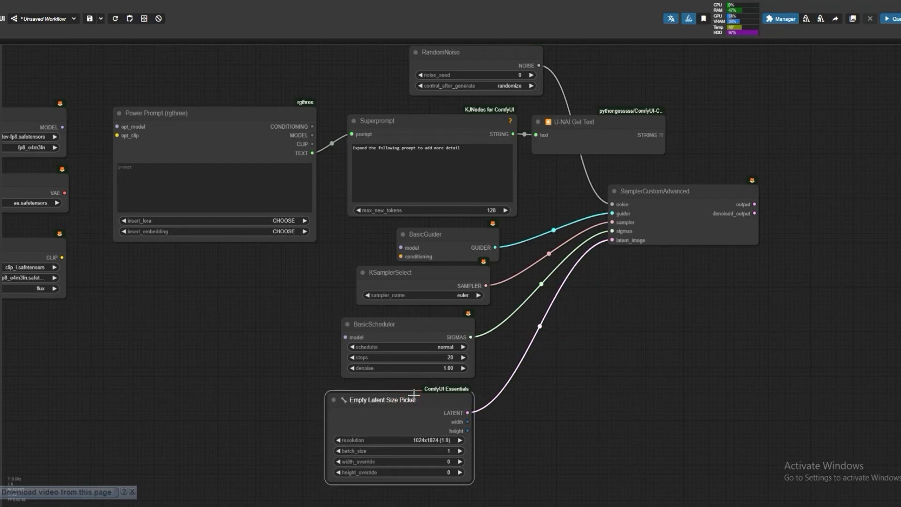
click(423, 441)
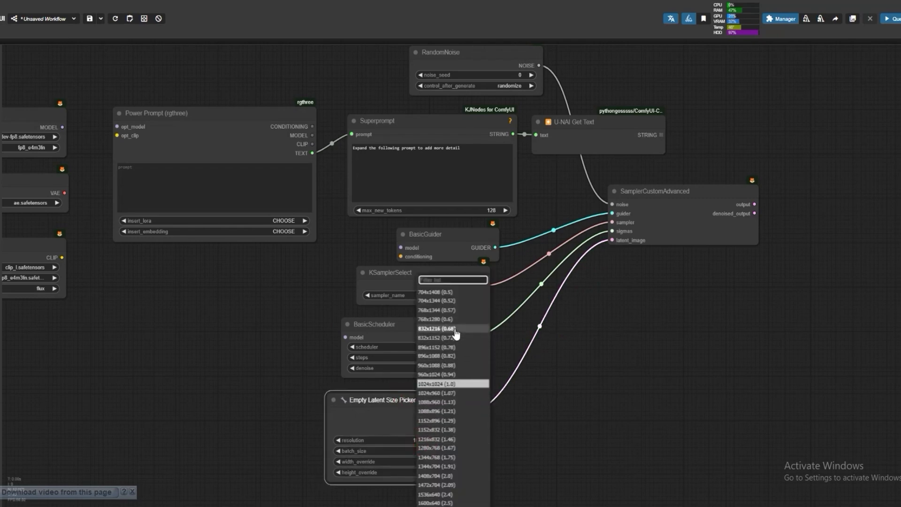
click(432, 329)
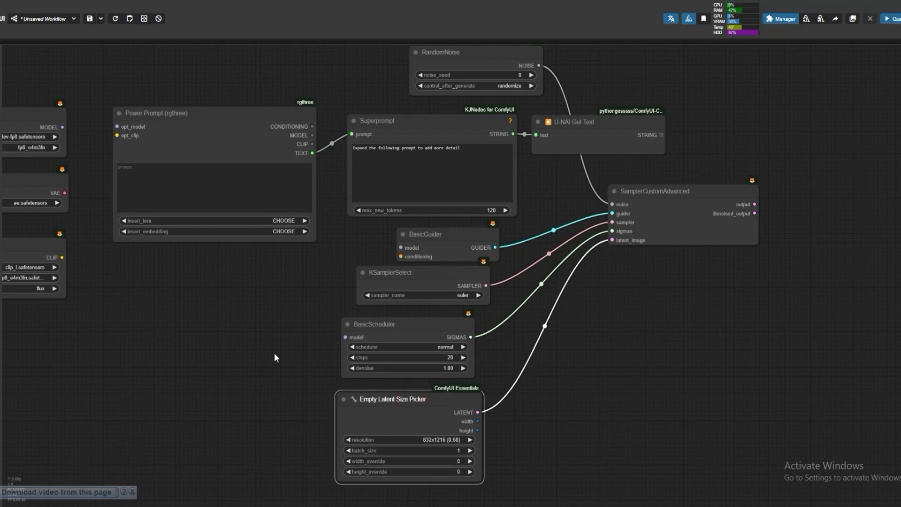
Spread the nodes out by moving the three loaders further left and shifting the U-NAI Get Text and Power Prompt slightly right.
scroll(300, 359, down, 1)
click(272, 348)
key(.)
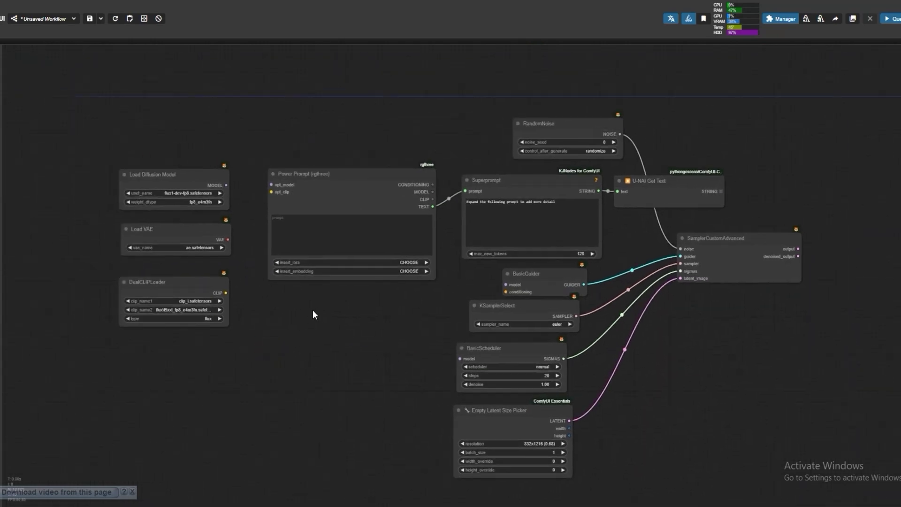
drag(183, 179, 145, 179)
drag(181, 231, 136, 233)
drag(193, 291, 148, 295)
drag(668, 177, 692, 169)
drag(325, 175, 333, 174)
drag(168, 173, 139, 167)
drag(169, 233, 134, 235)
drag(154, 283, 128, 283)
Add a VAE Decode node just right of SamplerCustomAdvanced and connect the sampler's output to its samples input.
drag(359, 303, 164, 315)
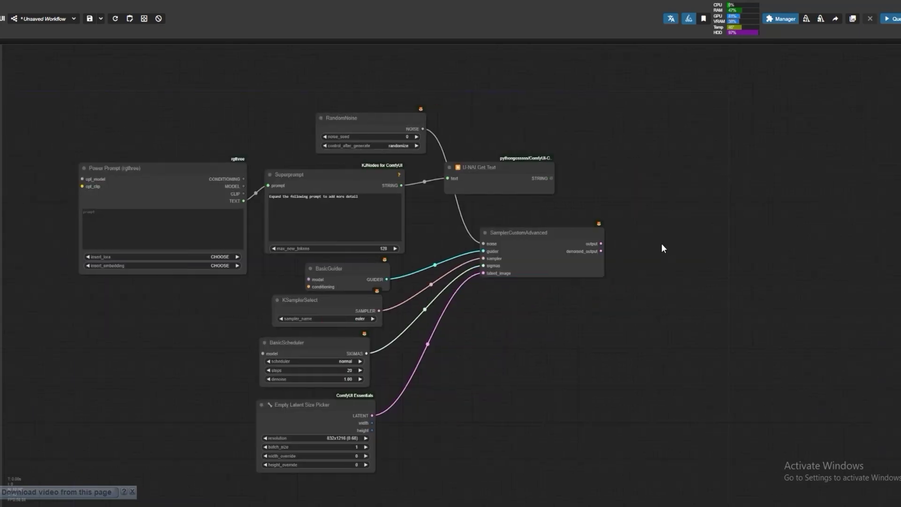
double_click(658, 237)
text(vae)
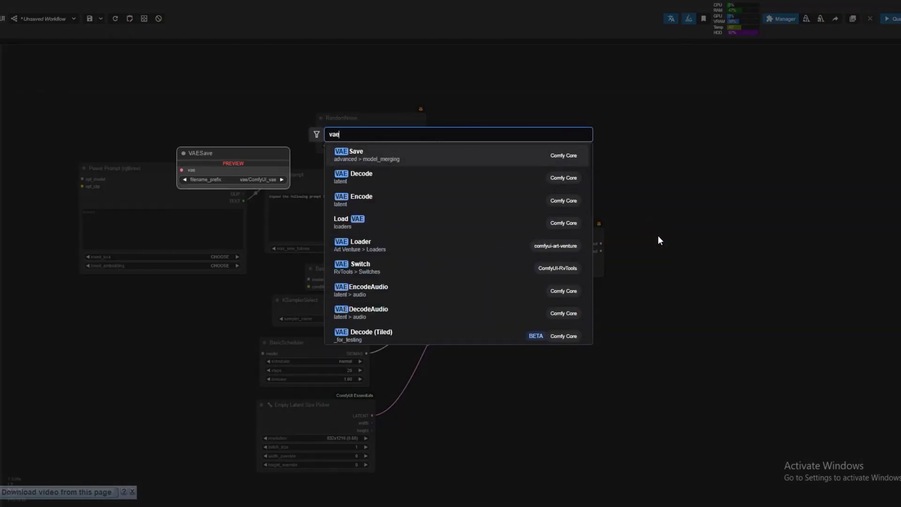
click(465, 184)
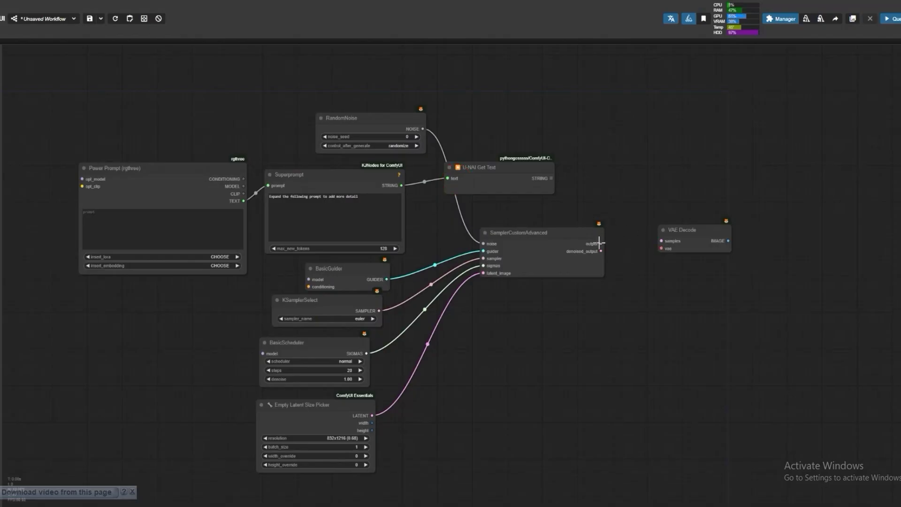
drag(601, 244, 662, 241)
drag(681, 229, 645, 231)
Reposition and slightly enlarge the U-NAI Get Text node, queue only that output node, and shift RandomNoise slightly left.
drag(525, 170, 512, 165)
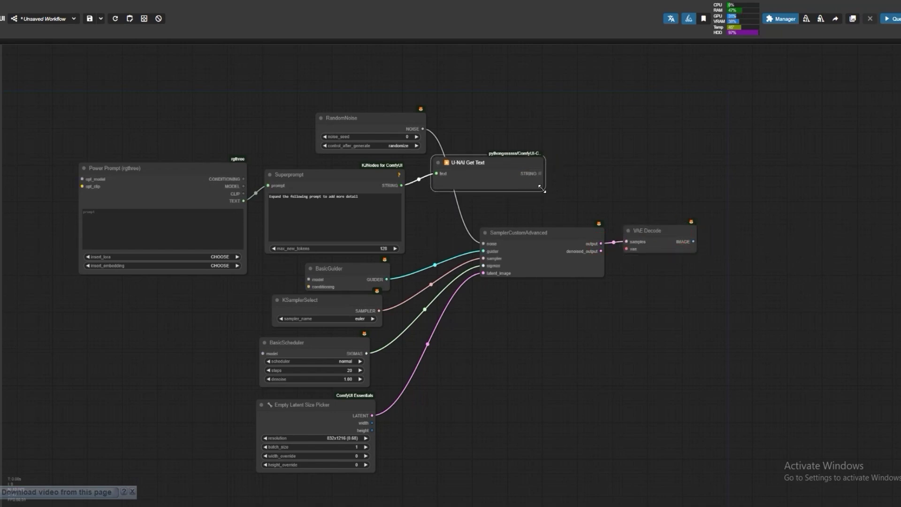
right_click(523, 182)
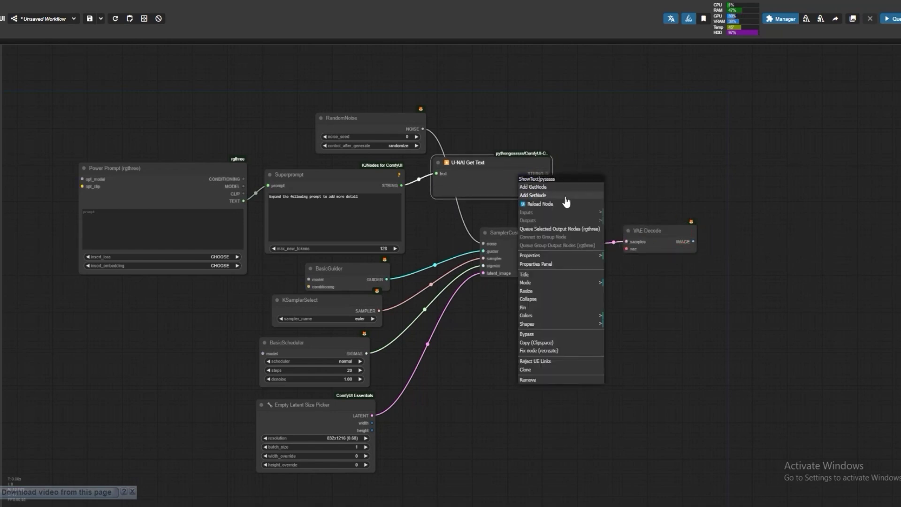
click(559, 230)
drag(368, 116, 344, 118)
Add a CLIP Text Encode (Prompt) node and place it below the Power Prompt node.
drag(466, 337, 578, 325)
drag(244, 307, 359, 317)
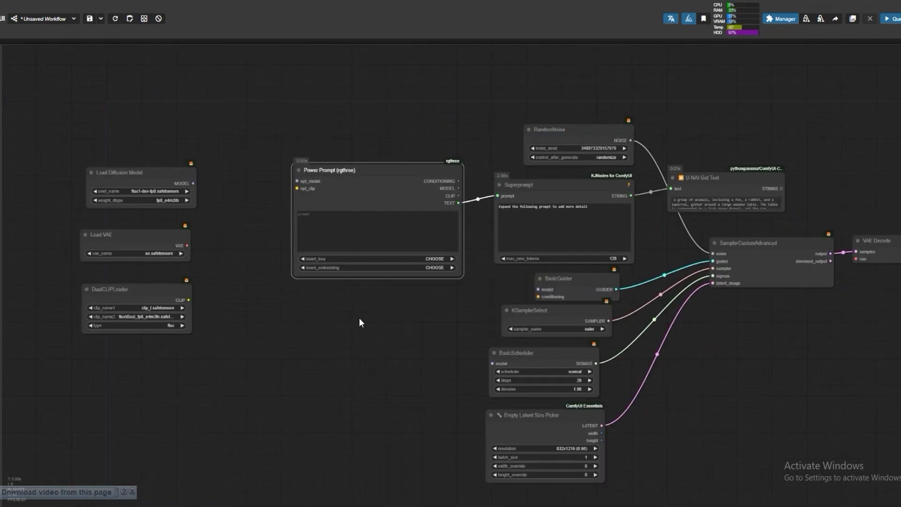
double_click(316, 342)
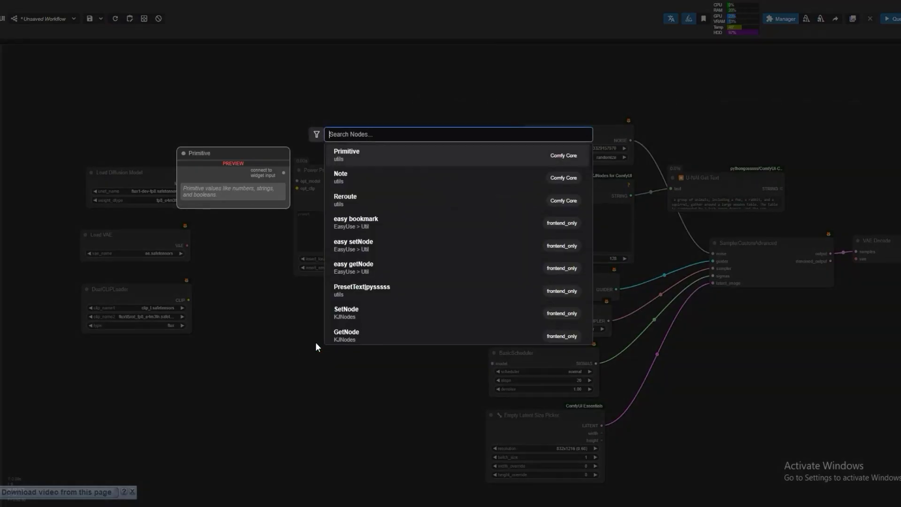
text(clip text)
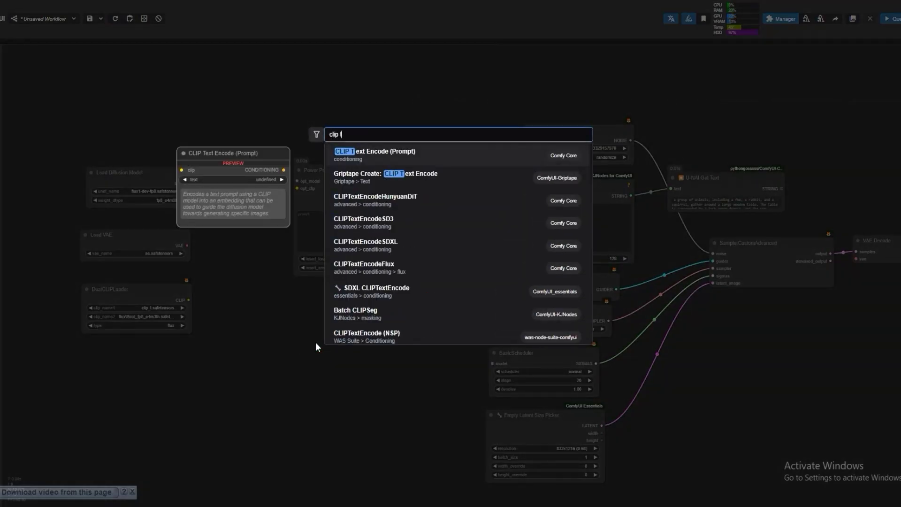
click(378, 155)
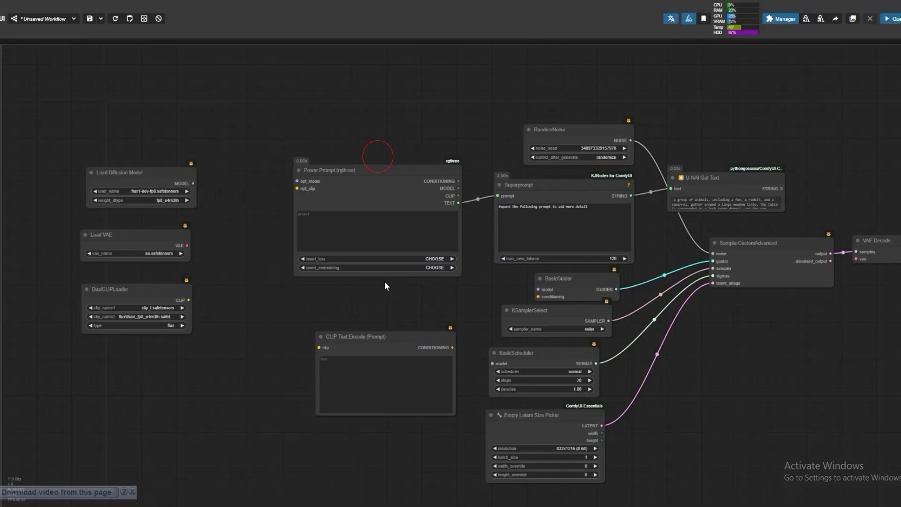
drag(382, 341, 348, 329)
Convert the CLIP Text Encode node's text widget to an input and connect its CONDITIONING output to BasicGuider's conditioning input.
right_click(349, 329)
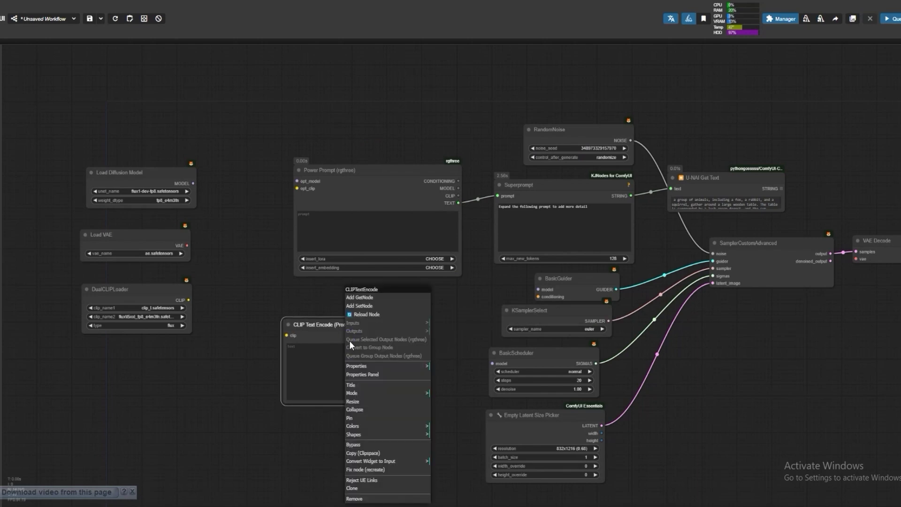
click(388, 463)
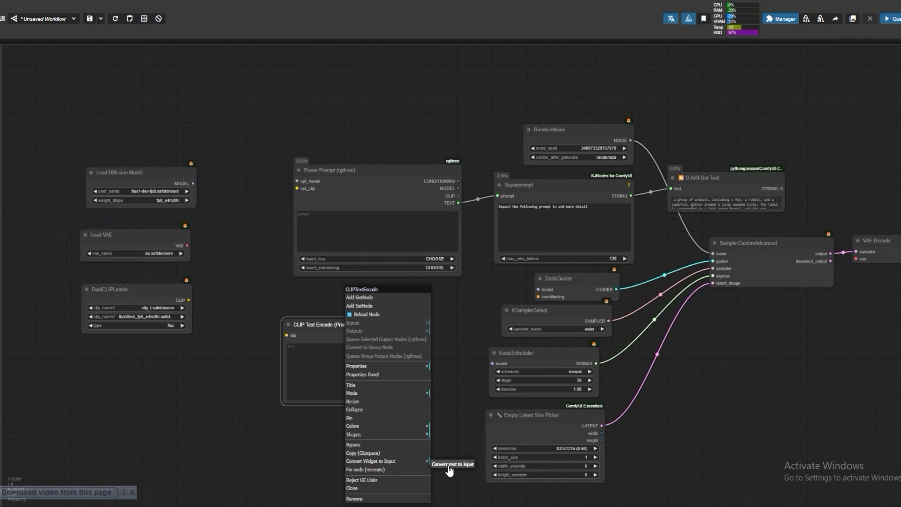
click(446, 469)
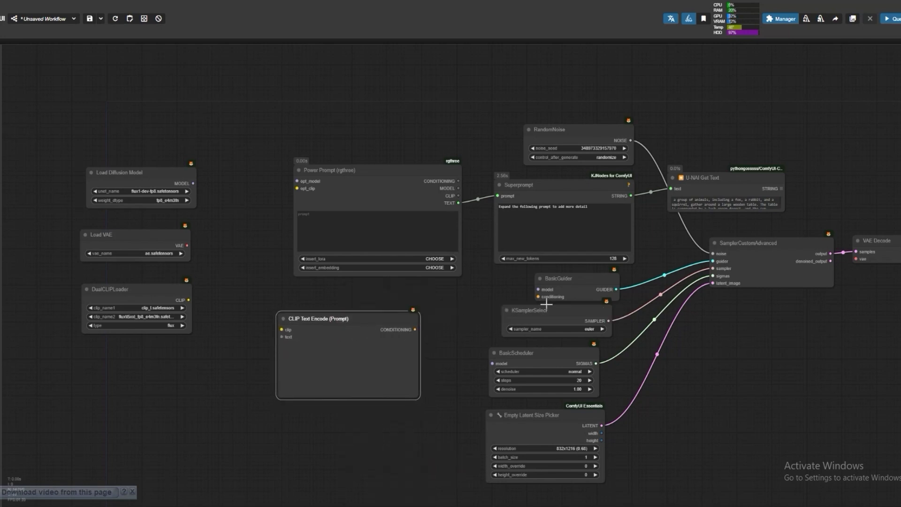
drag(415, 329, 538, 296)
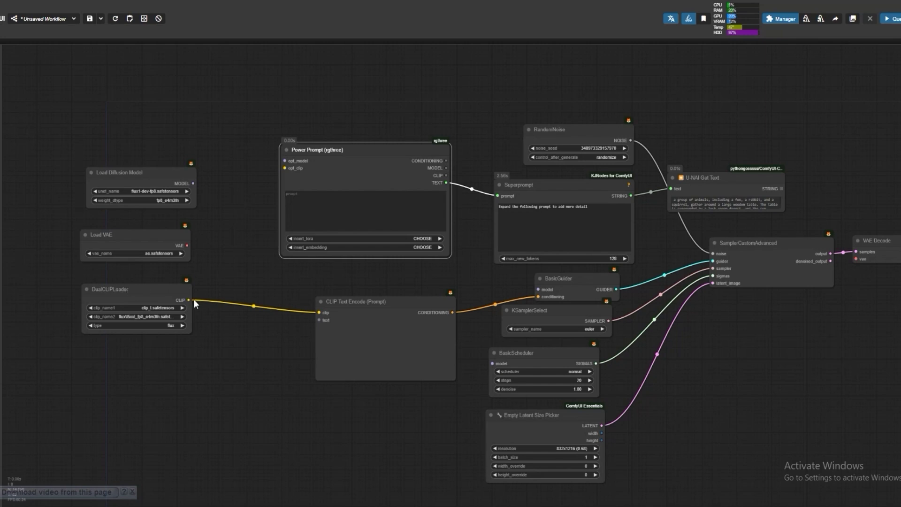
Connect DualCLIPLoader's CLIP output to Power Prompt's opt_clip input and Superprompt's STRING output to CLIP Text Encode's text input.
drag(190, 299, 284, 169)
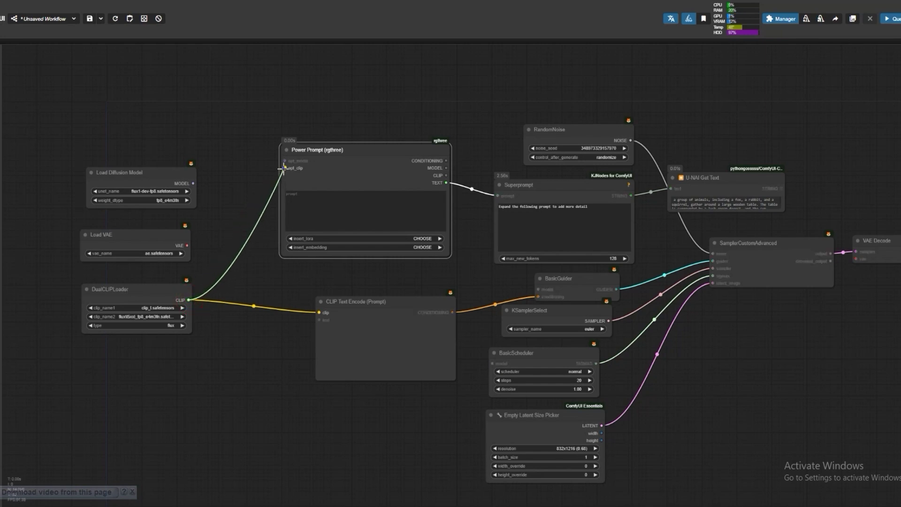
drag(284, 167, 284, 167)
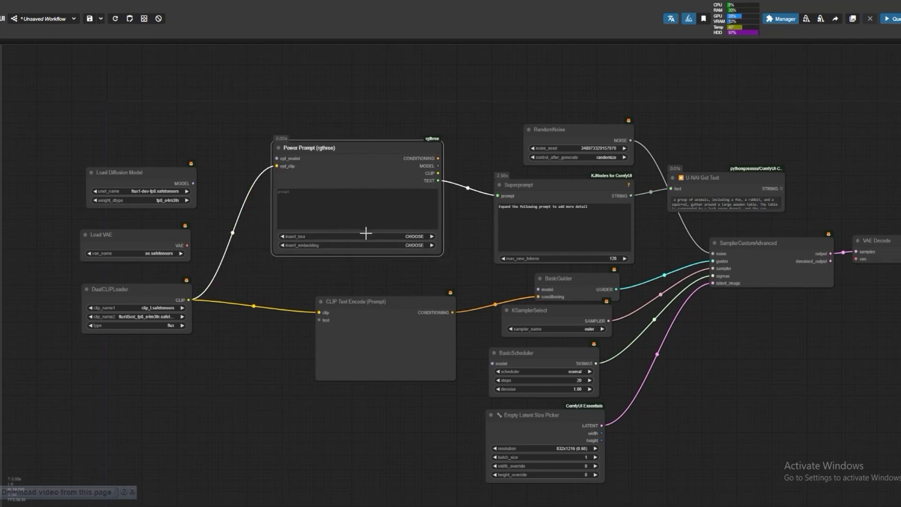
drag(531, 185, 518, 181)
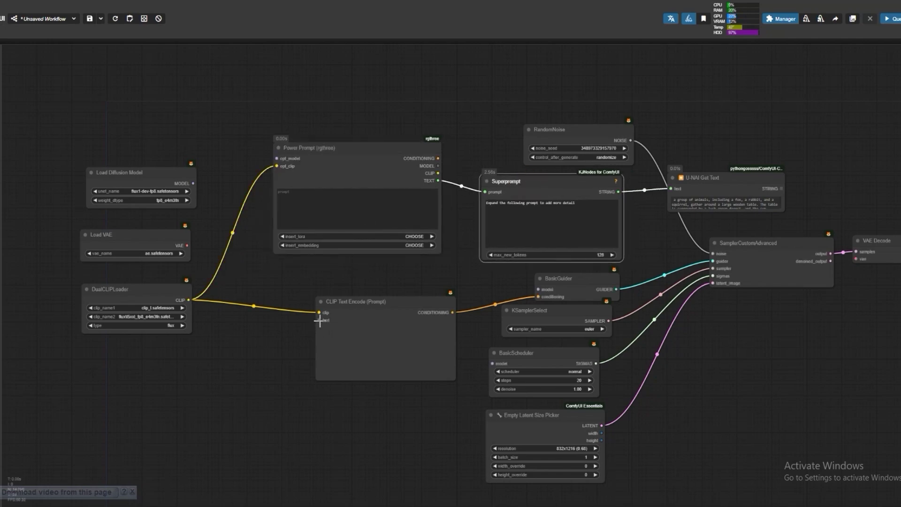
drag(320, 321, 618, 191)
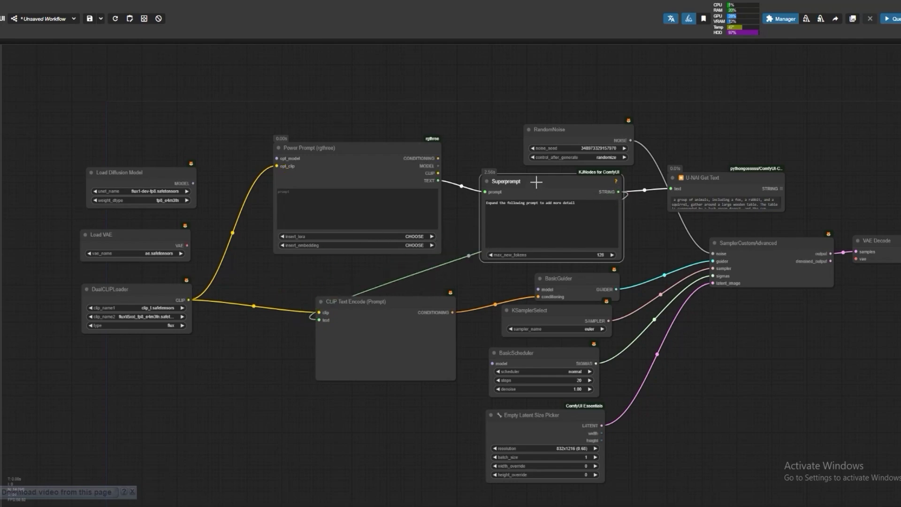
Shift the Superprompt node slightly left and move RandomNoise up and left to clear space between them.
drag(535, 181, 523, 180)
drag(546, 139, 513, 121)
drag(253, 128, 349, 128)
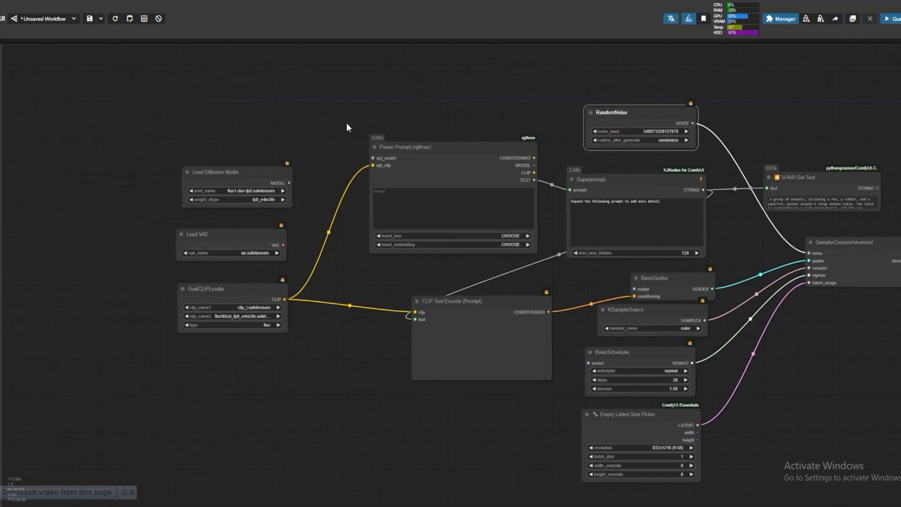
Connect Load Diffusion Model's MODEL output to BasicGuider's model input, shifting both nodes slightly left.
drag(264, 172, 249, 172)
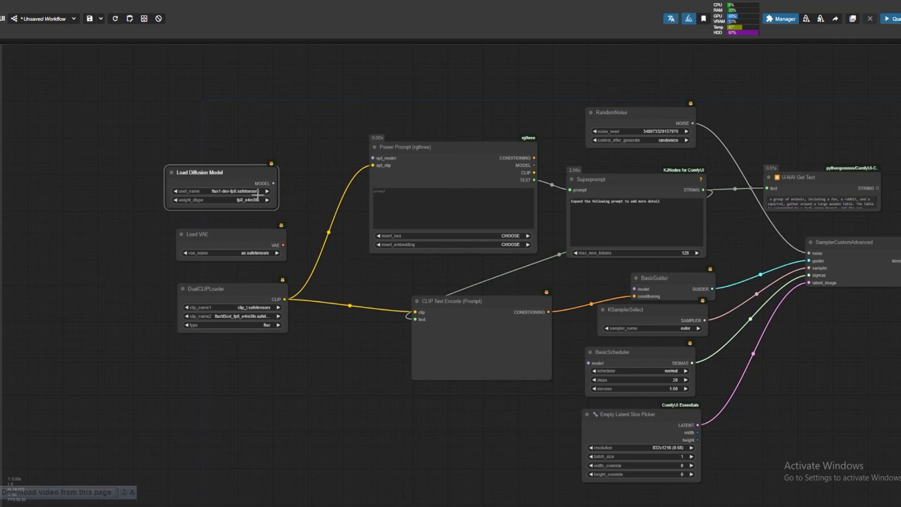
drag(276, 184, 652, 282)
drag(653, 282, 630, 275)
click(264, 240)
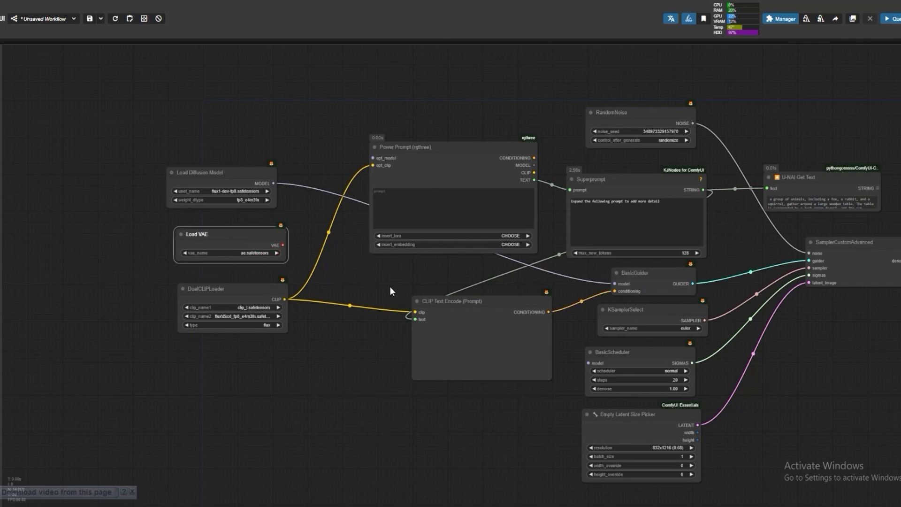
Connect Load VAE's VAE output to VAE Decode's vae input and nudge the Power Prompt node upward.
drag(376, 280, 214, 282)
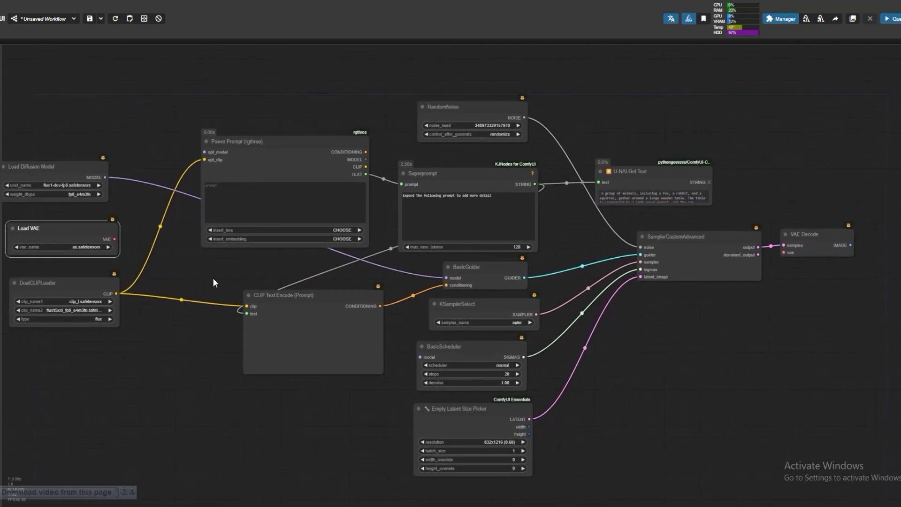
drag(114, 239, 783, 252)
drag(331, 274, 306, 273)
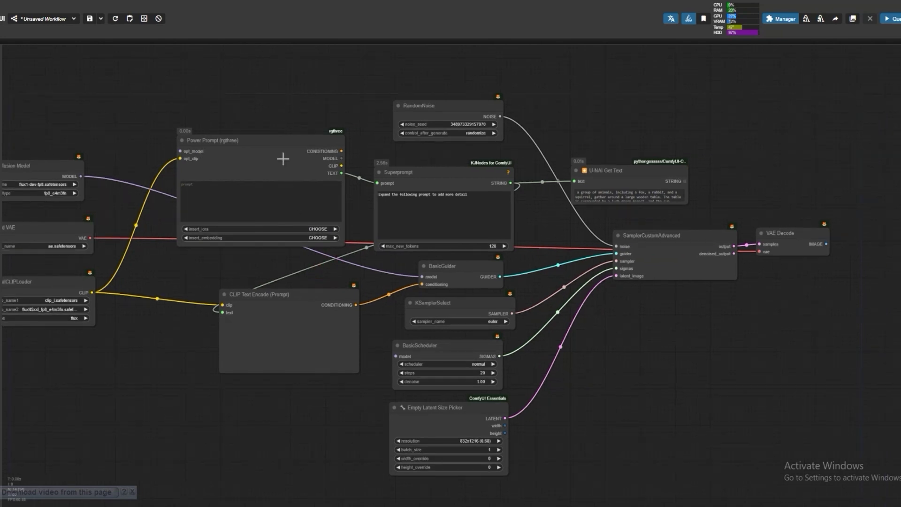
drag(286, 157, 289, 131)
drag(294, 294, 249, 268)
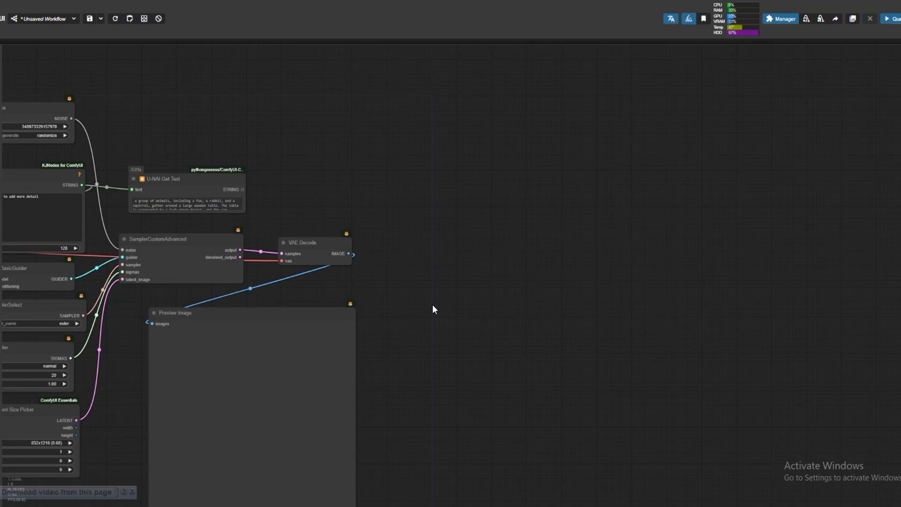
Add an Image Only Checkpoint Loader (img2vid model) node and place it above and right of VAE Decode.
double_click(443, 214)
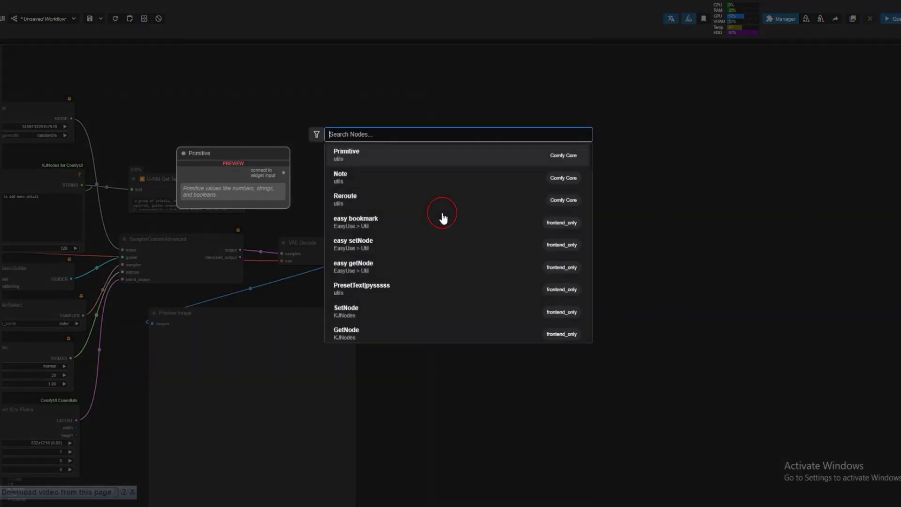
text(image only h)
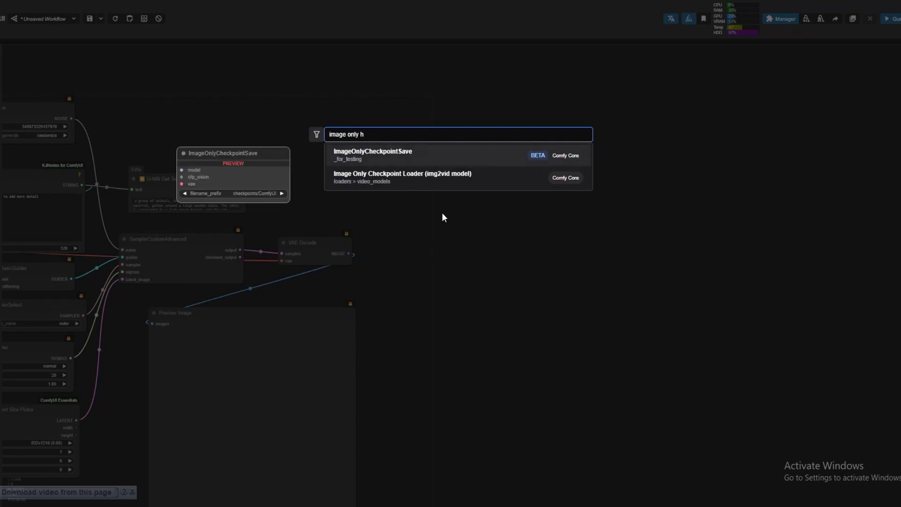
key(BackSpace)
text(check)
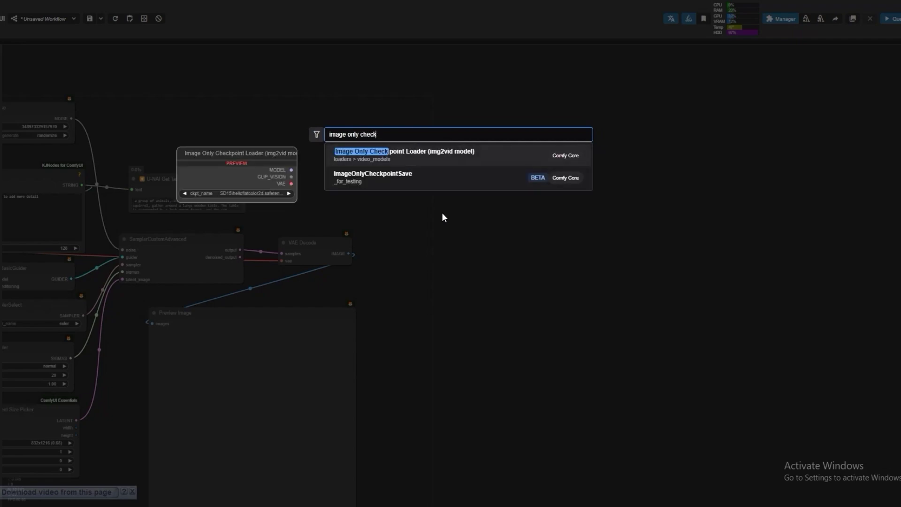
key(Return)
drag(474, 214, 448, 151)
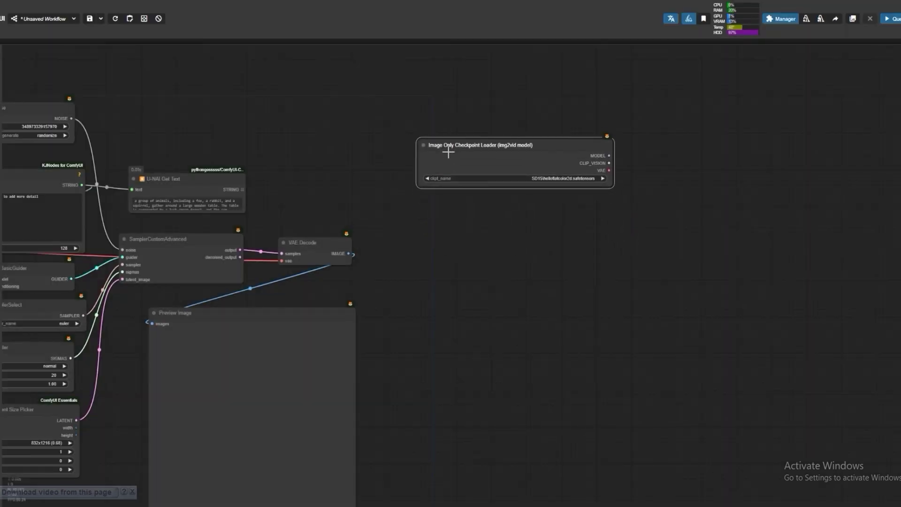
Set the Image Only Checkpoint Loader's ckpt_name to svd_xt_1_1.safetensors.
click(540, 177)
click(503, 184)
click(540, 178)
text(sv)
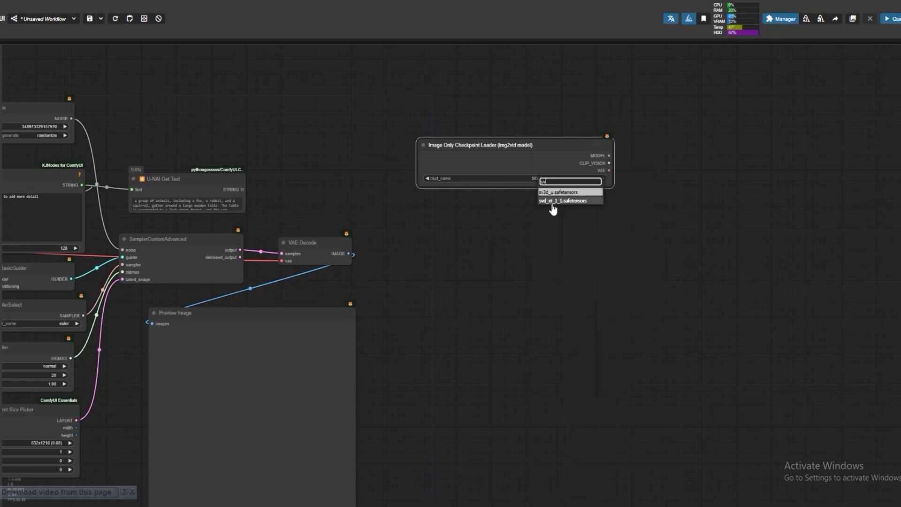
click(553, 200)
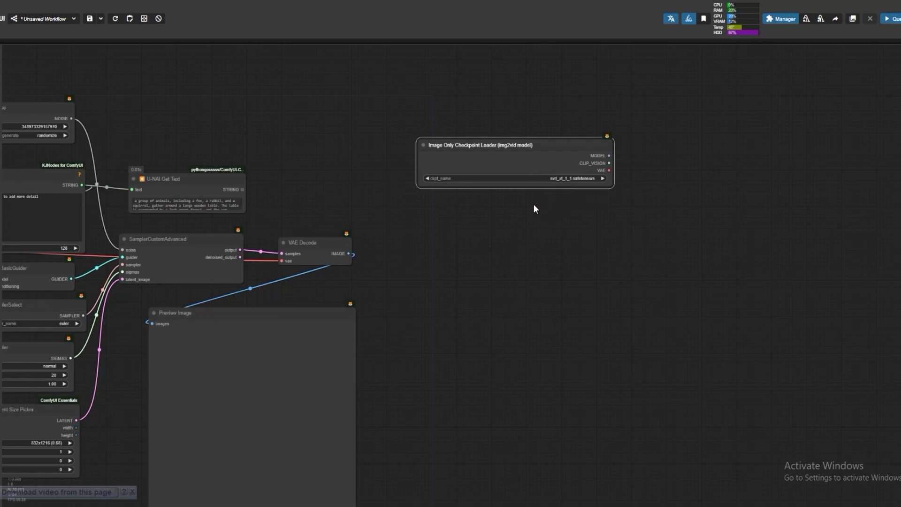
drag(516, 173, 483, 173)
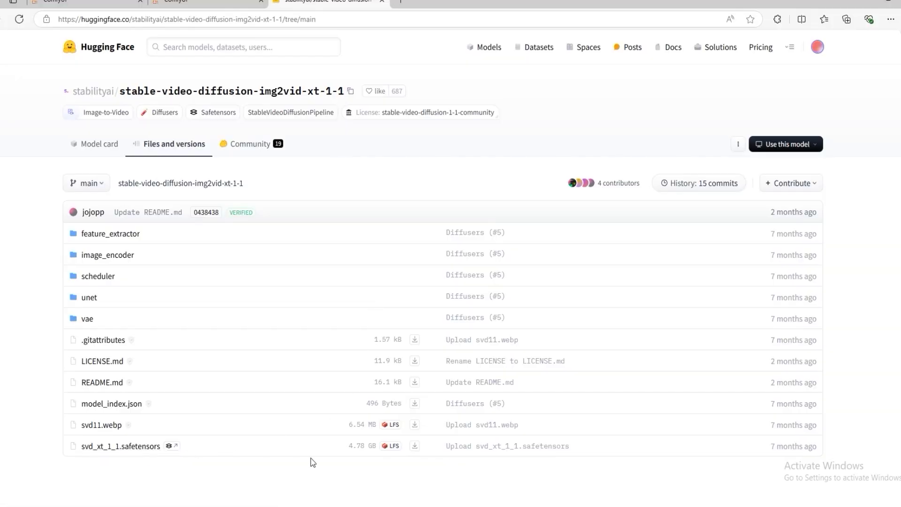
Start an IDM download of svd_xt_1_1.safetensors from its Hugging Face page, browse to ComfyUI's models\checkpoints folder, and cancel the save.
right_click(415, 447)
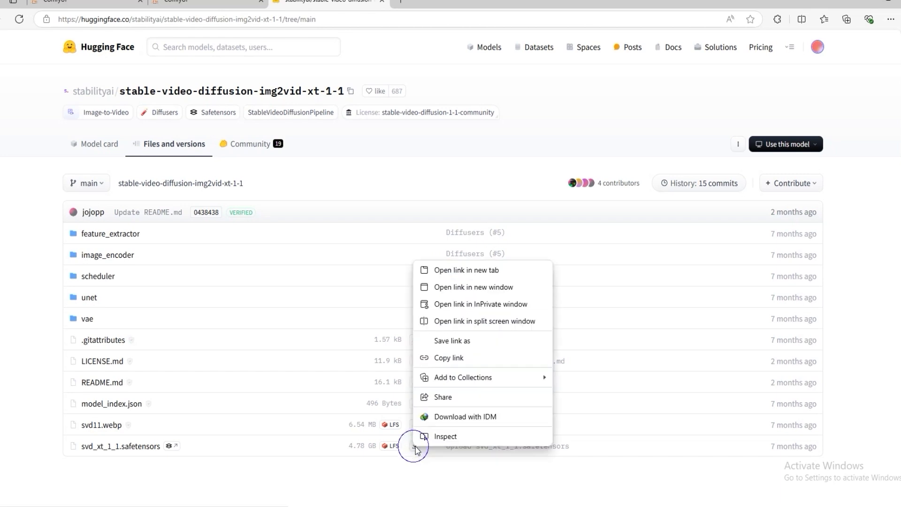
click(442, 419)
click(544, 225)
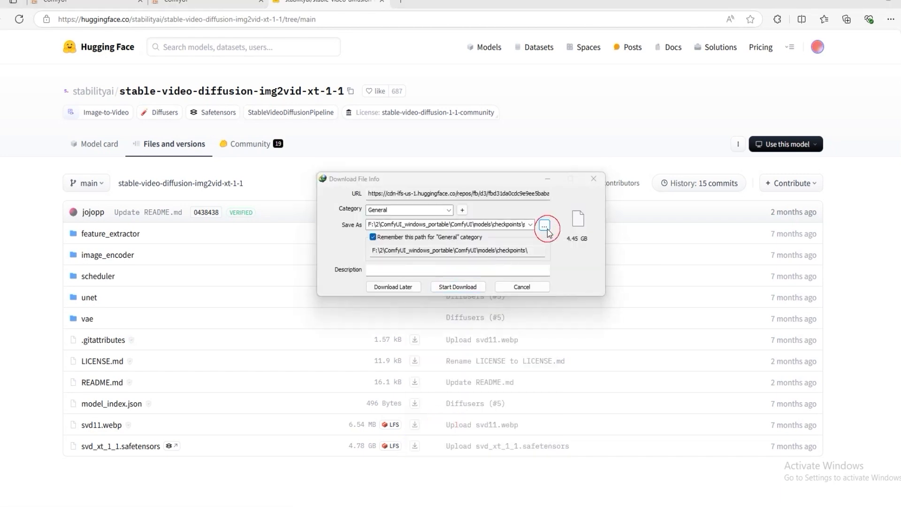
click(523, 200)
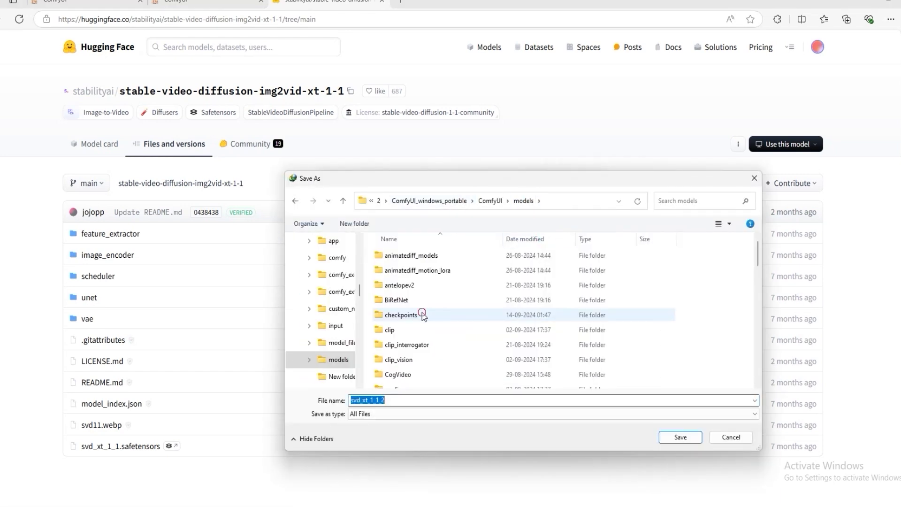
double_click(404, 314)
click(731, 437)
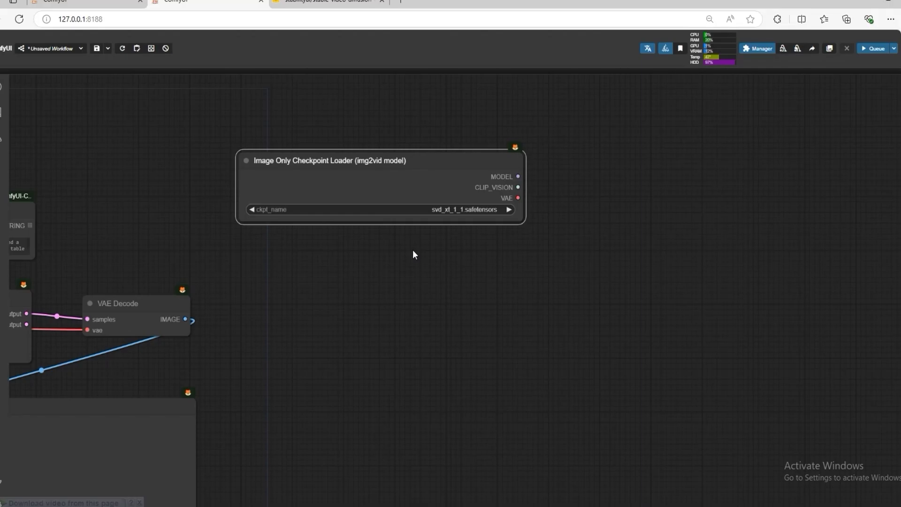
Add a VideoLinearCFGGuidance node right of the Image Only Checkpoint Loader, with the loader's MODEL output connected to its model input.
double_click(506, 277)
text(video)
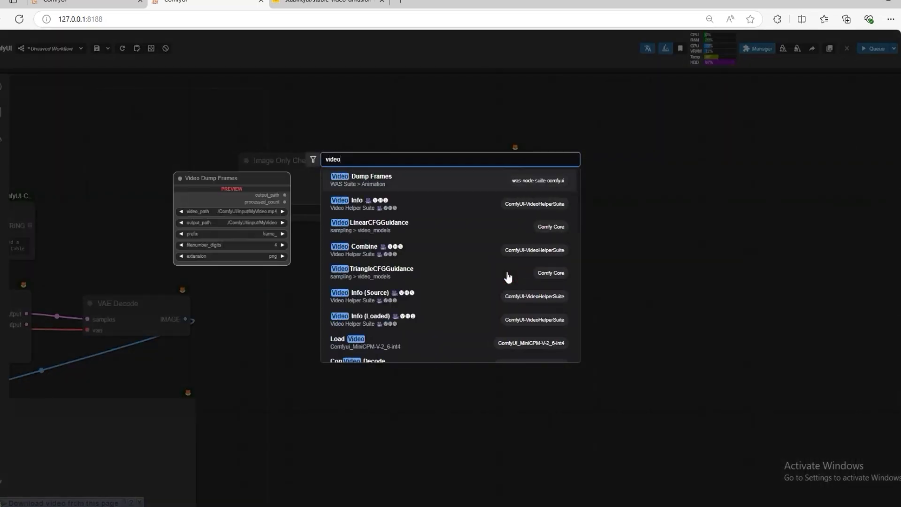
text( liner)
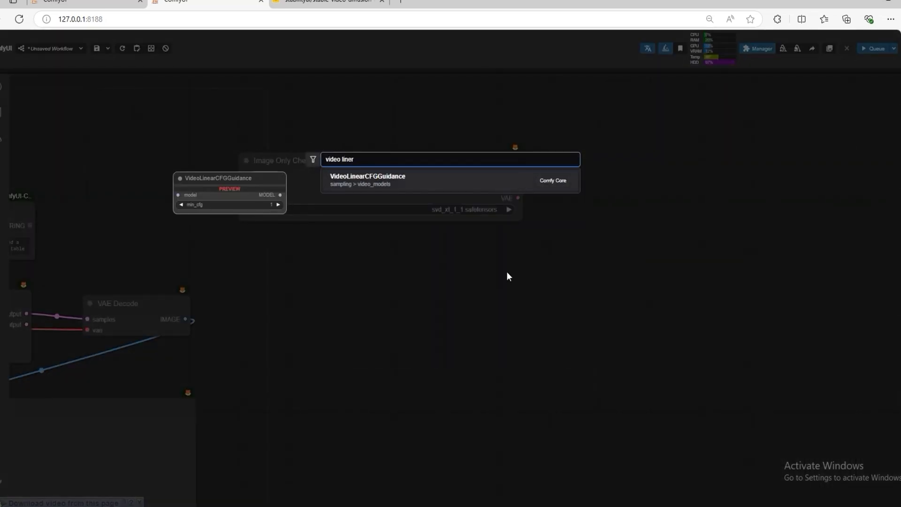
click(429, 188)
drag(566, 259, 474, 174)
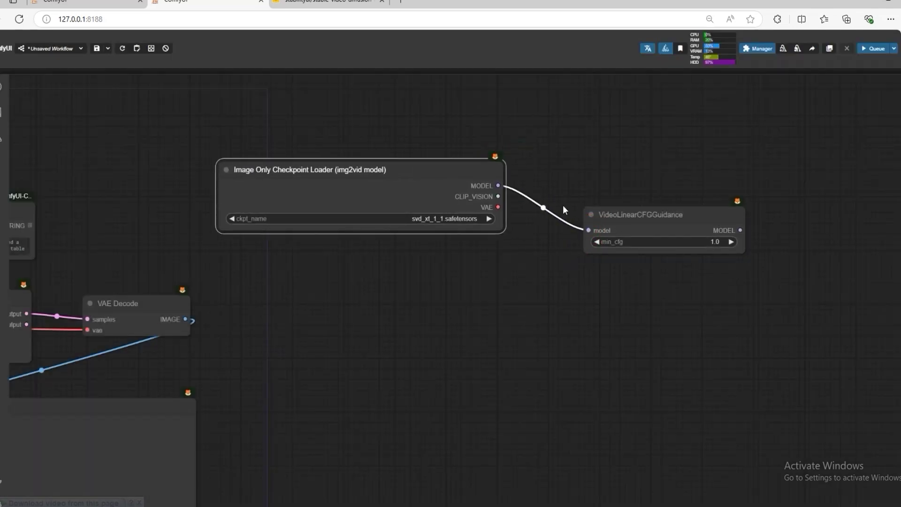
drag(622, 214, 584, 189)
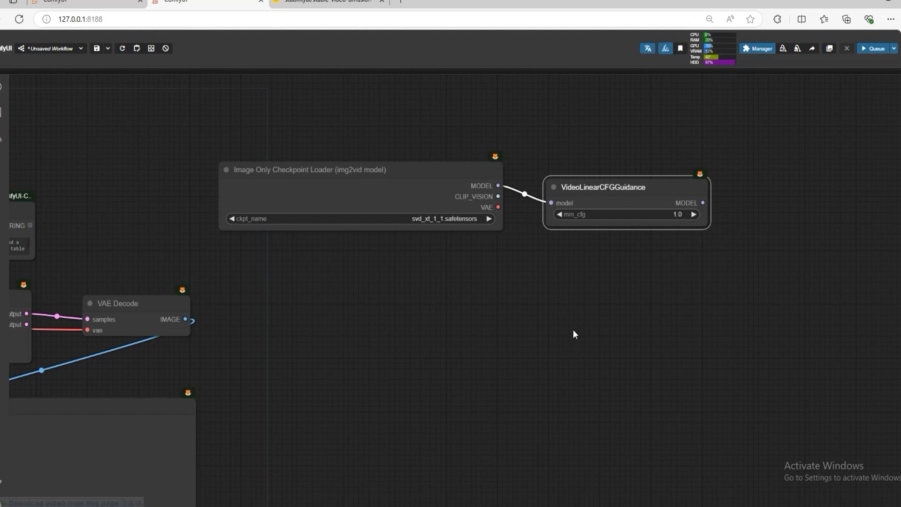
Add an SVD_img2vid_Conditioning node below VideoLinearCFGGuidance.
double_click(539, 300)
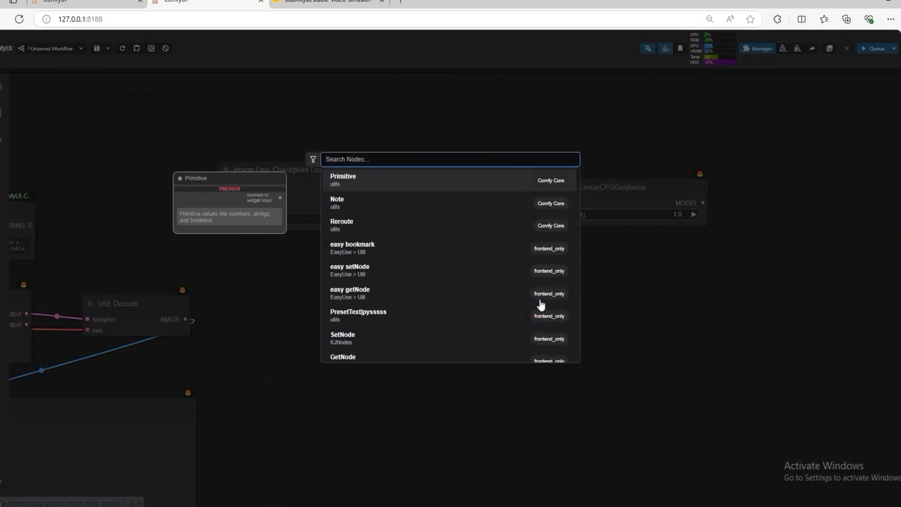
text(svd vi)
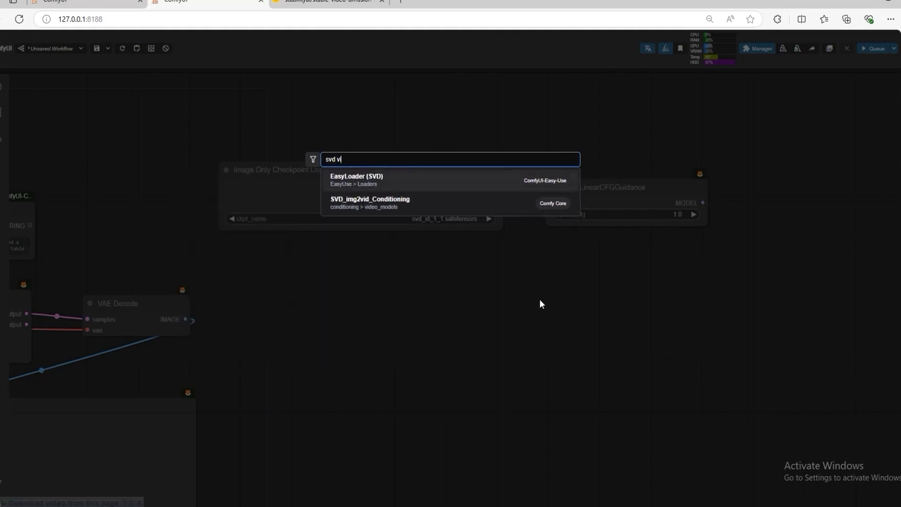
click(427, 177)
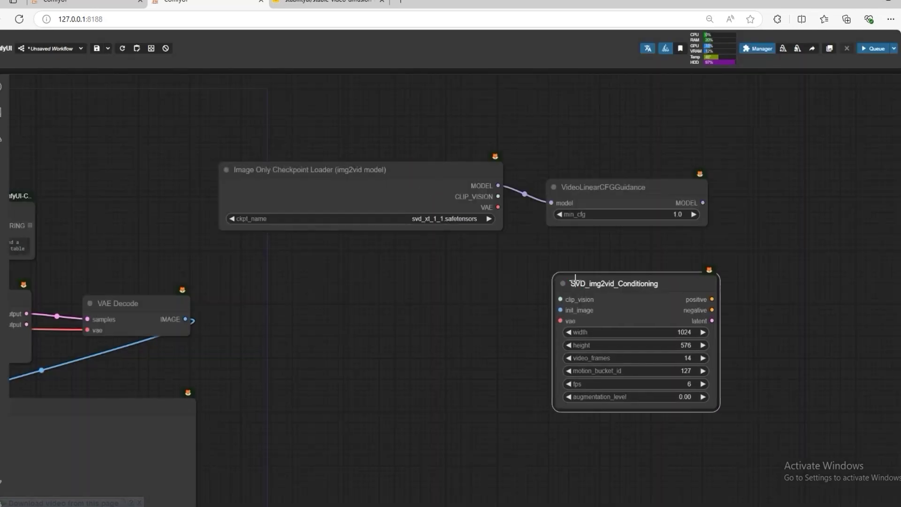
Connect the checkpoint loader's CLIP_VISION and VAE and the VAE Decode's IMAGE to the matching SVD_img2vid_Conditioning inputs, and tidy the node positions.
drag(498, 196, 560, 299)
drag(498, 207, 561, 321)
drag(185, 319, 561, 310)
drag(600, 281, 590, 268)
click(591, 199)
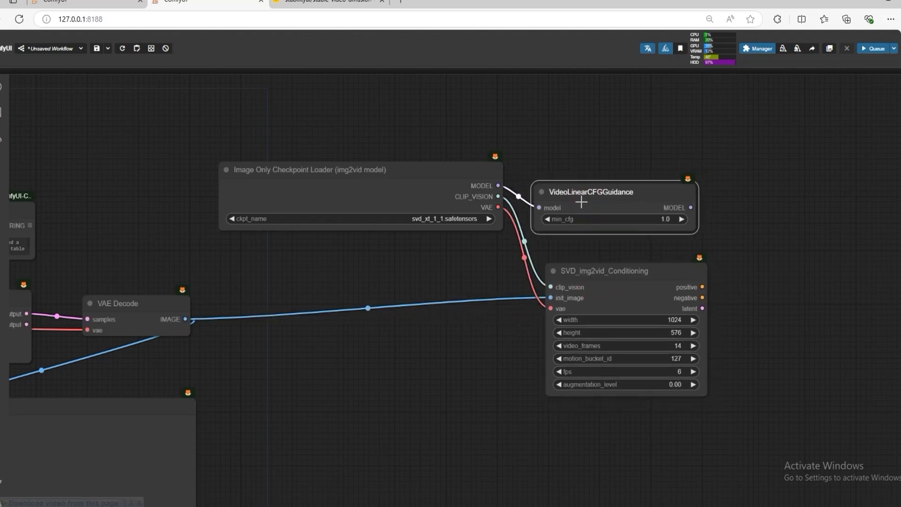
Set the SVD_img2vid_Conditioning node's motion_bucket_id to 90 and video_frames to 25.
scroll(433, 328, up, 6)
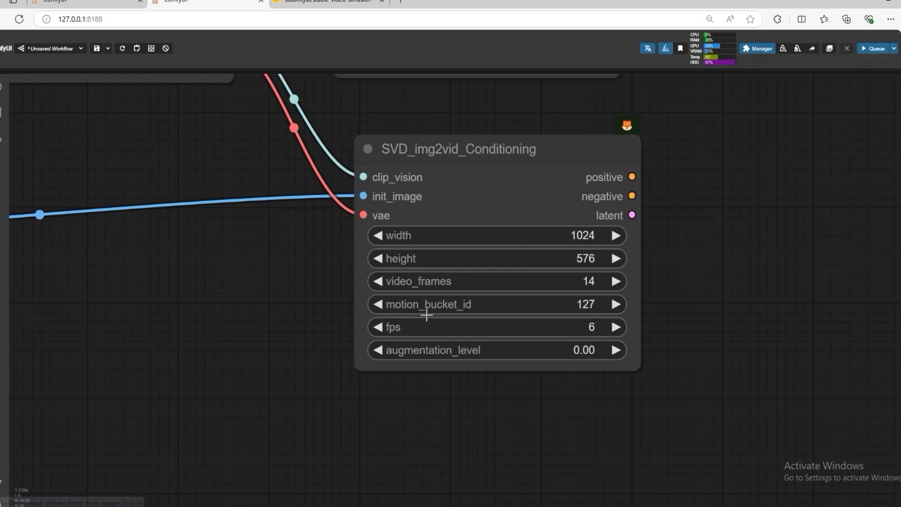
click(573, 302)
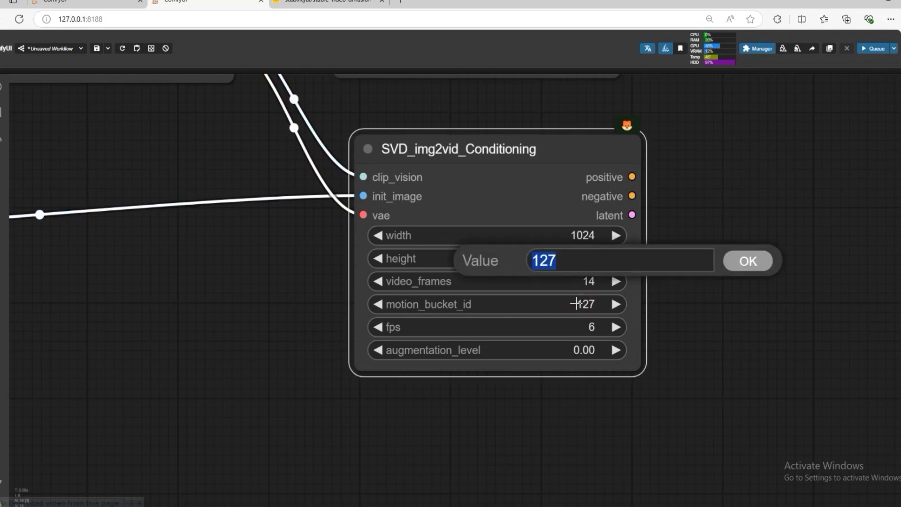
text(90)
key(Return)
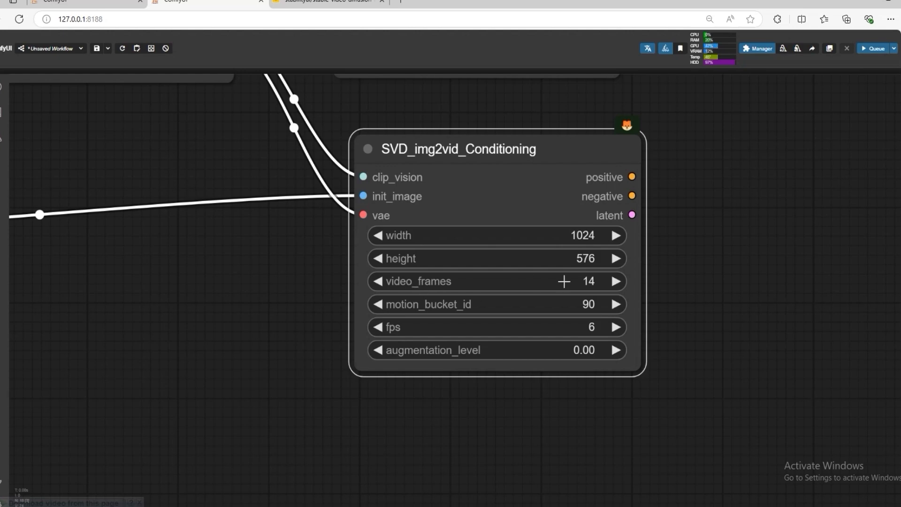
click(584, 282)
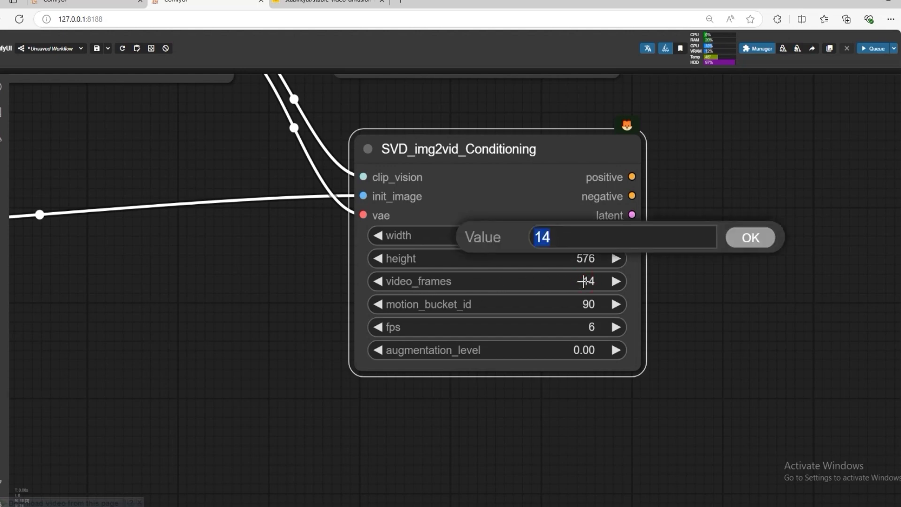
text(25\)
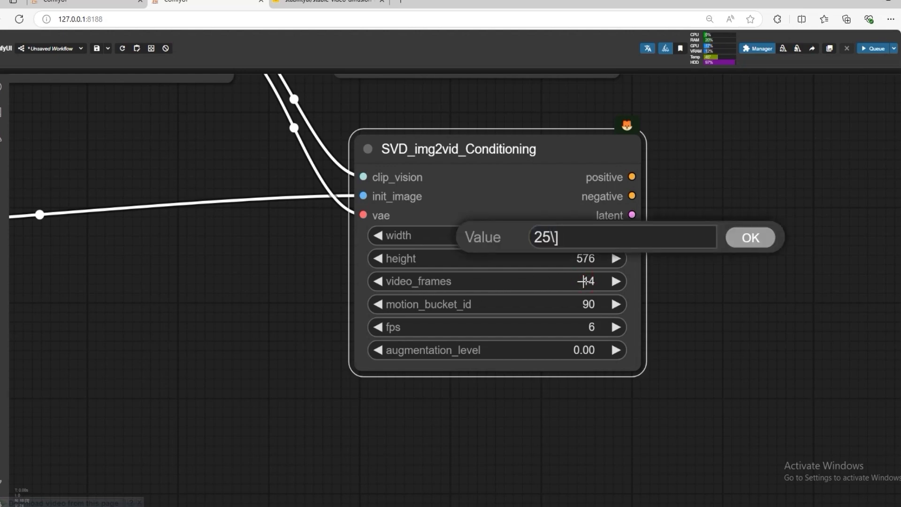
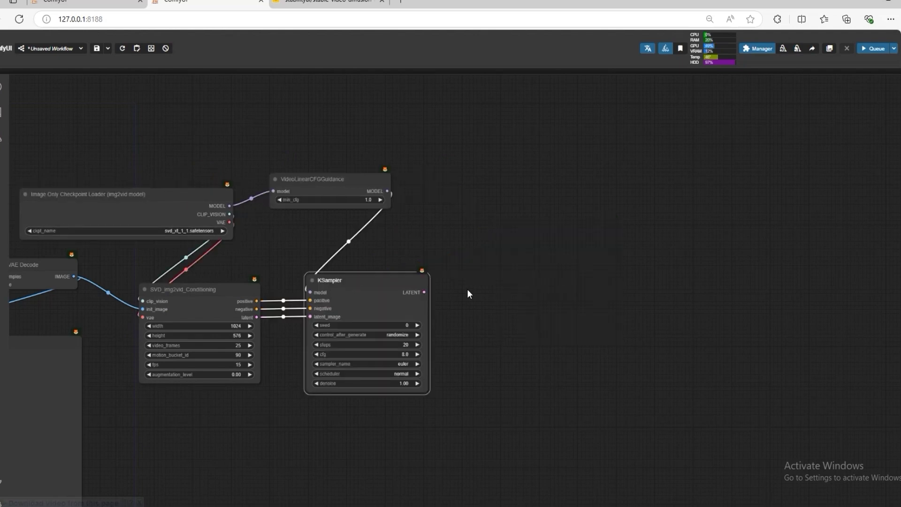
Add a RIFE VFI node to the right of the KSampler, leaving a gap between them.
double_click(500, 272)
text(RIF)
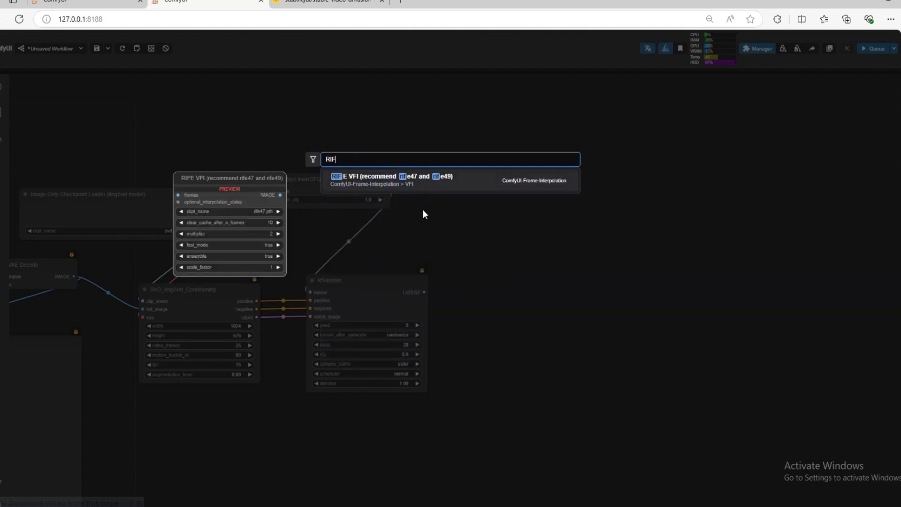
click(423, 190)
drag(572, 263, 656, 270)
Add a VAE Decode node between the KSampler and the RIFE VFI node.
double_click(477, 211)
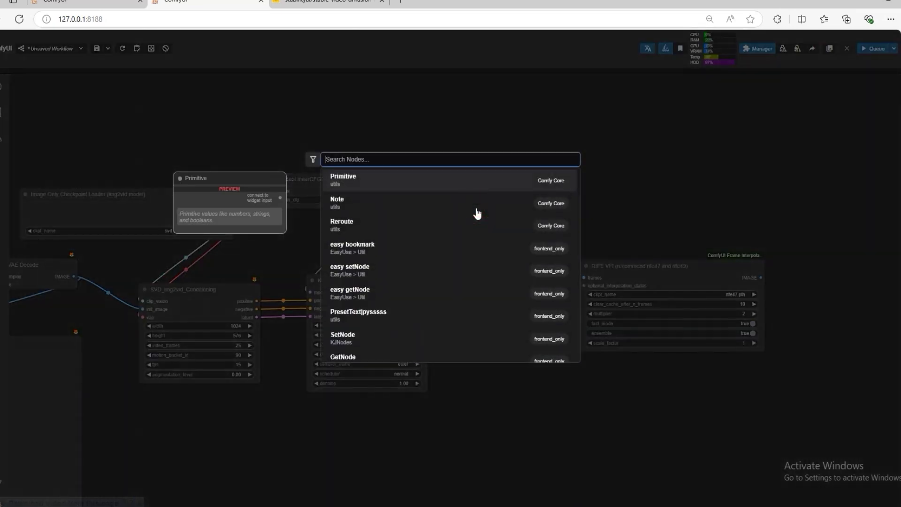
text(VAE)
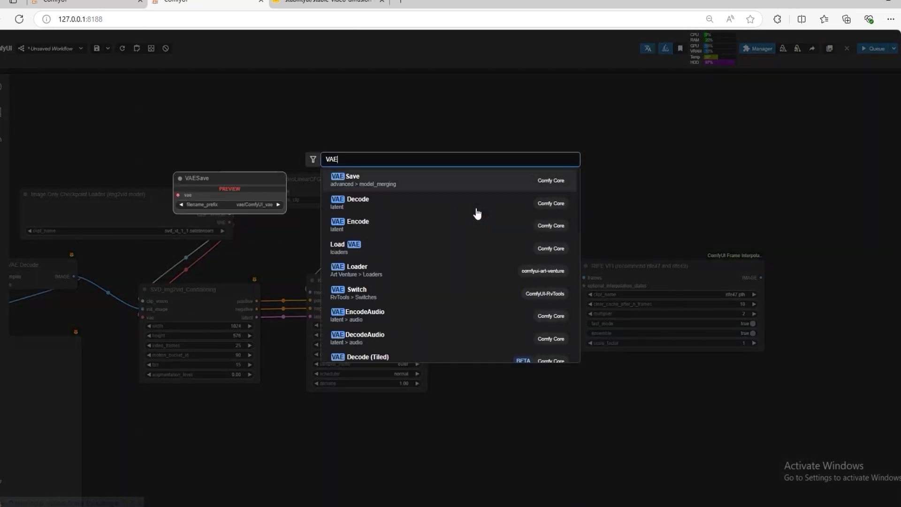
click(460, 211)
drag(525, 201, 530, 276)
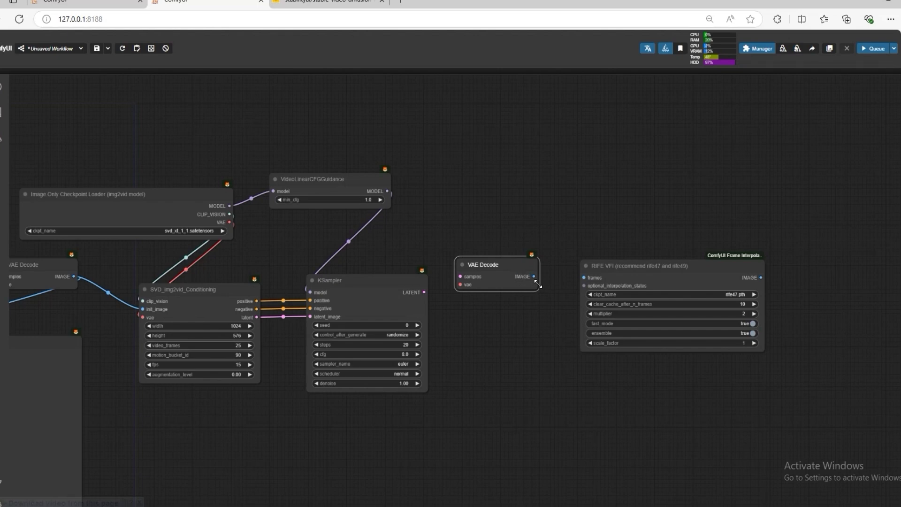
Connect the new VAE Decode's IMAGE output to RIFE VFI's frames and the KSampler's LATENT output to VAE Decode's samples.
drag(535, 277, 584, 277)
drag(511, 267, 516, 278)
drag(424, 292, 466, 287)
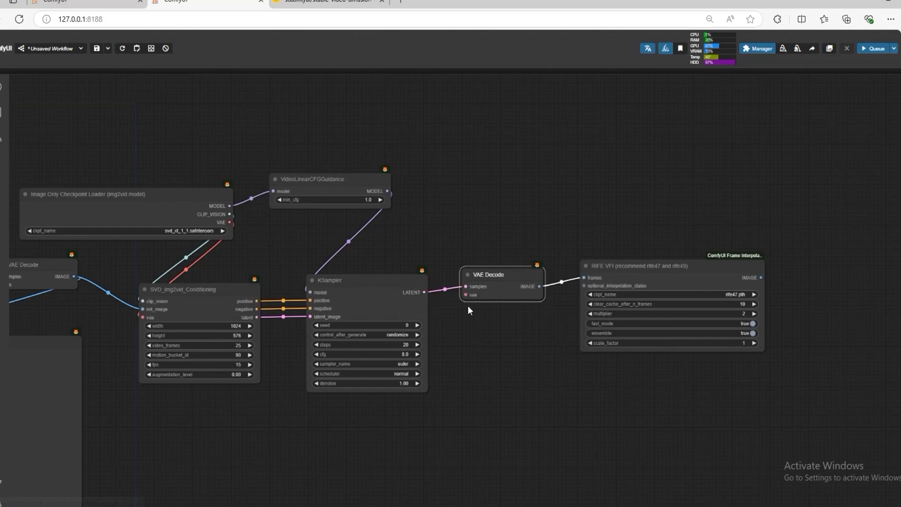
Connect the Image Only Checkpoint Loader's VAE output to the new VAE Decode's vae input and move that VAE Decode slightly up.
scroll(489, 365, down, 1)
drag(387, 395, 506, 343)
scroll(463, 356, down, 1)
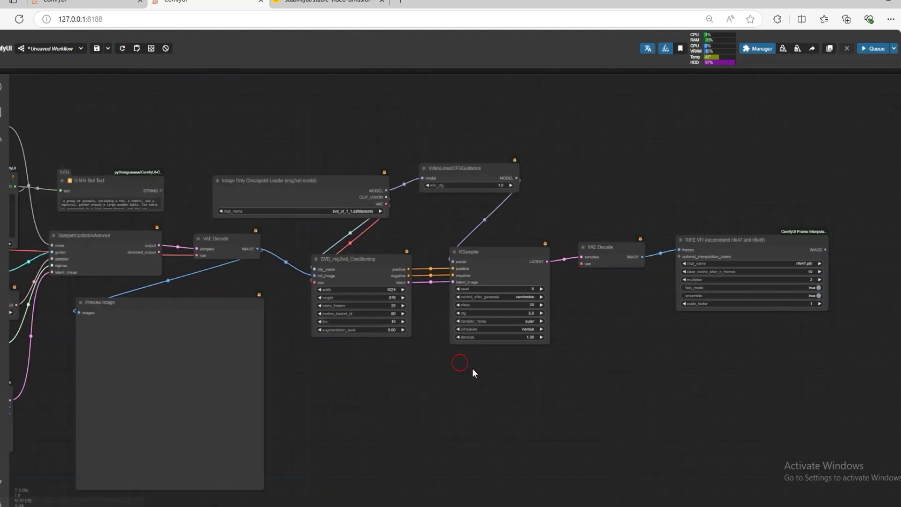
drag(472, 368, 506, 382)
drag(307, 305, 369, 303)
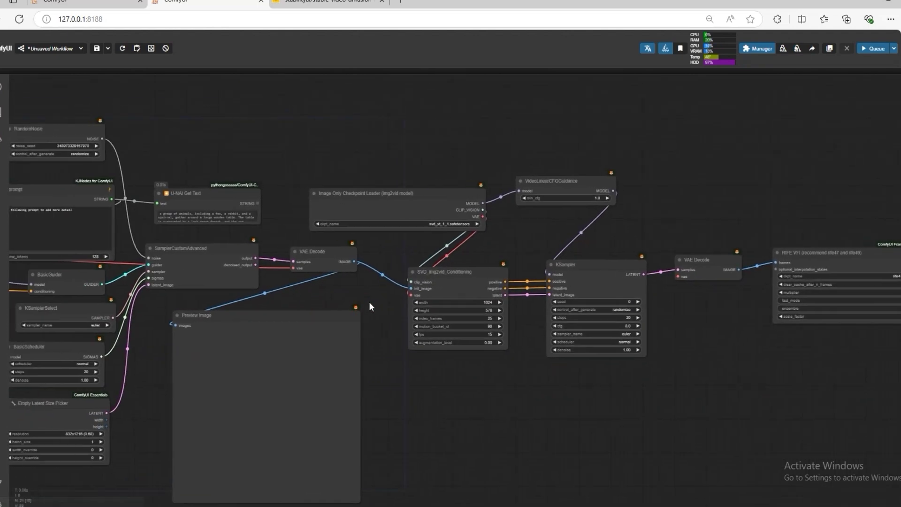
drag(443, 258, 426, 227)
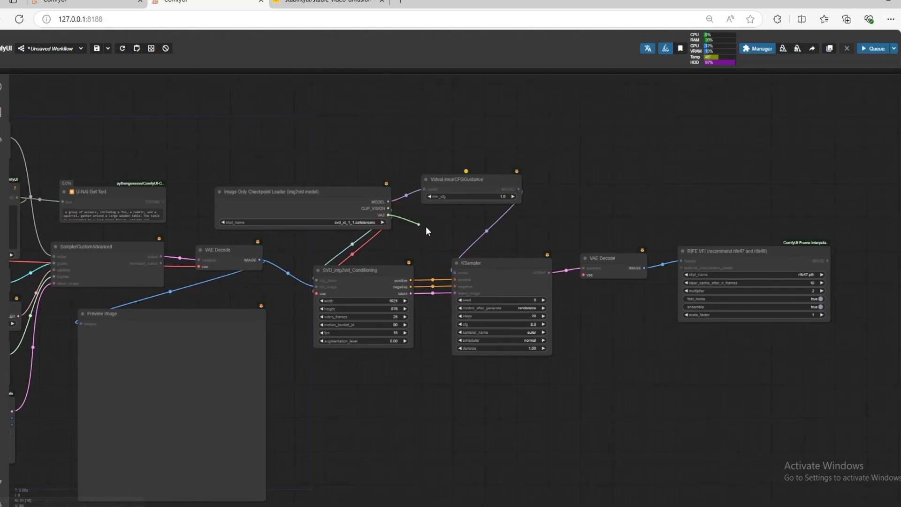
drag(491, 243, 587, 246)
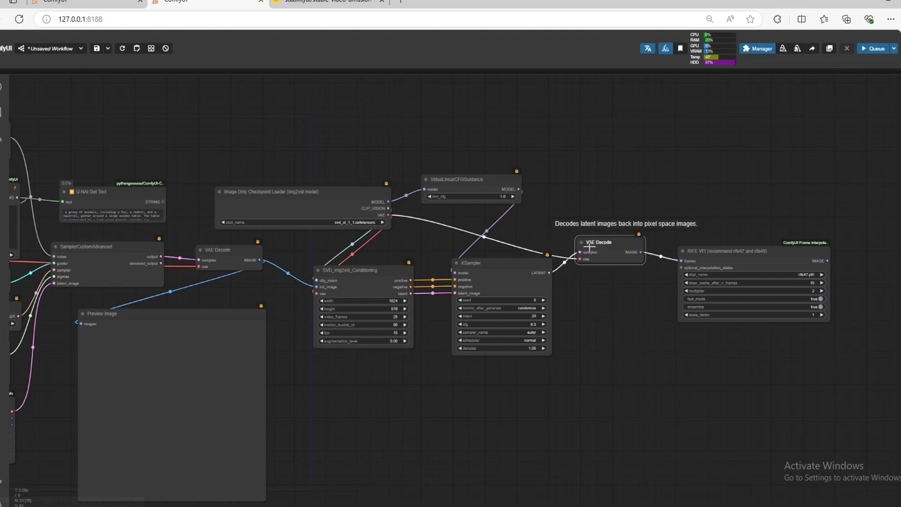
right_click(657, 257)
Add a Video Combine node from Video Helper Suite below the KSampler.
scroll(678, 260, up, 5)
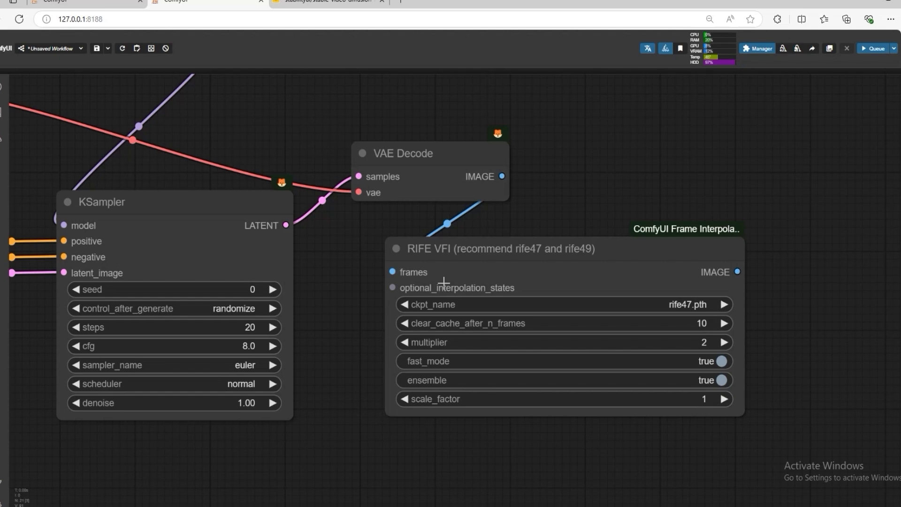
scroll(465, 324, down, 1)
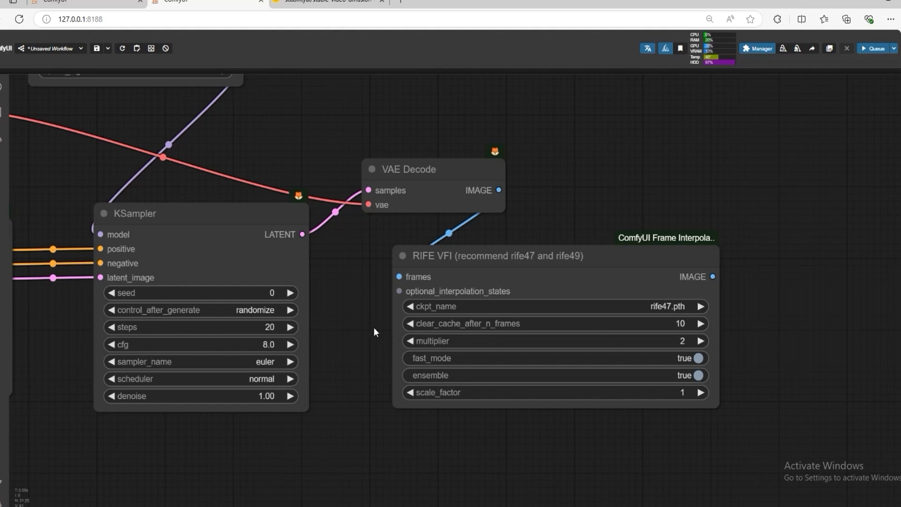
scroll(373, 328, down, 1)
scroll(379, 314, down, 3)
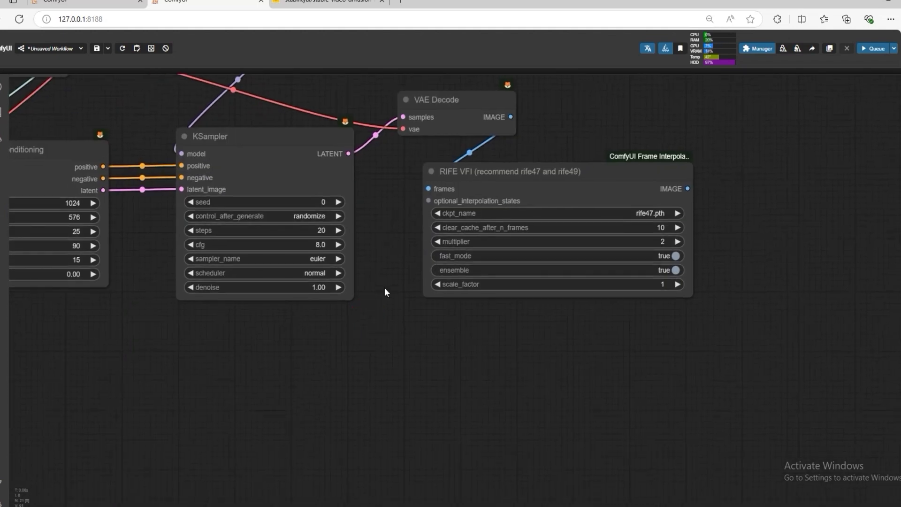
double_click(312, 367)
text(VID)
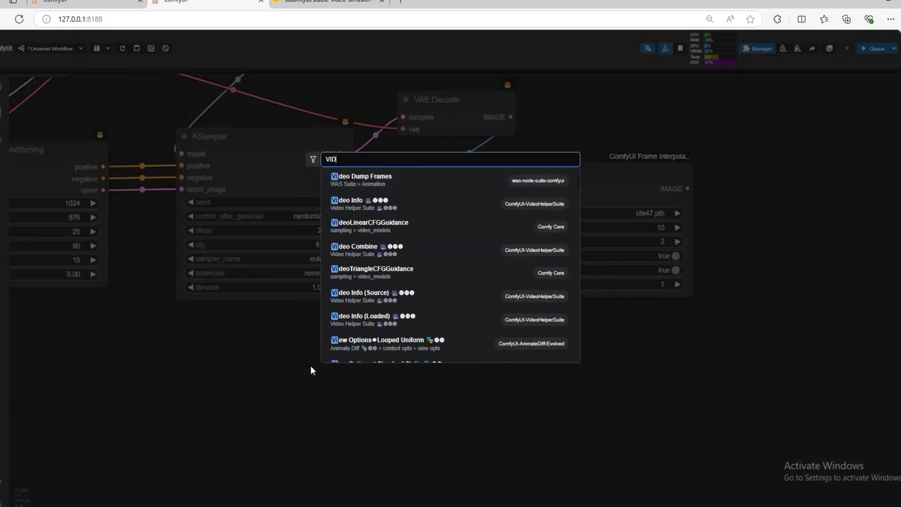
text(EO LO)
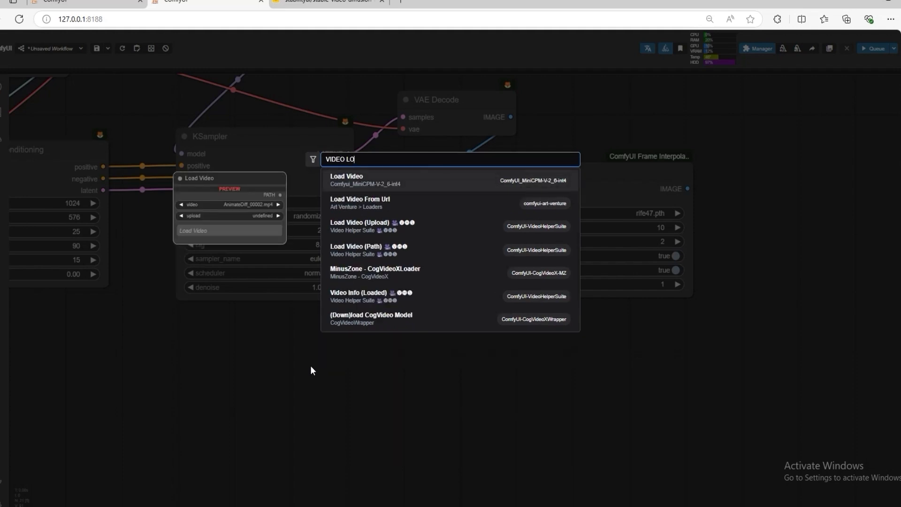
key(BackSpace)
key(BackSpace)
text(CO)
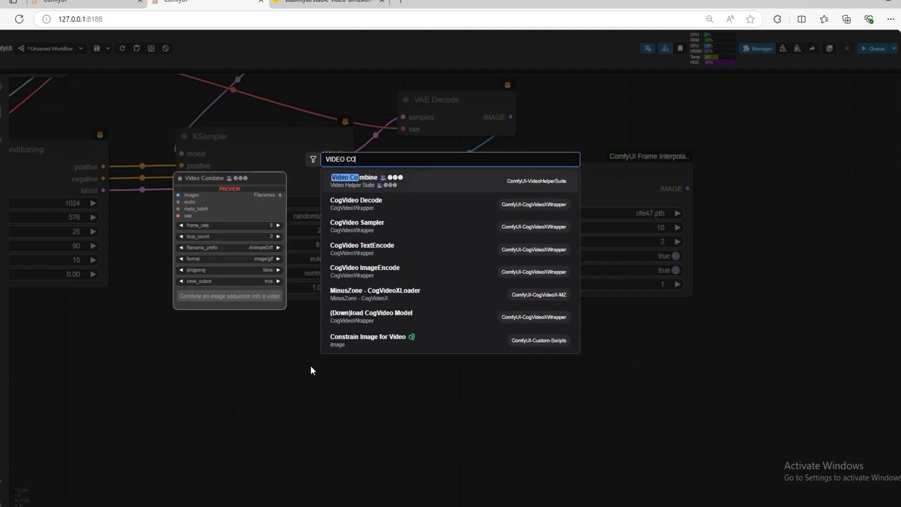
text(MB)
key(Return)
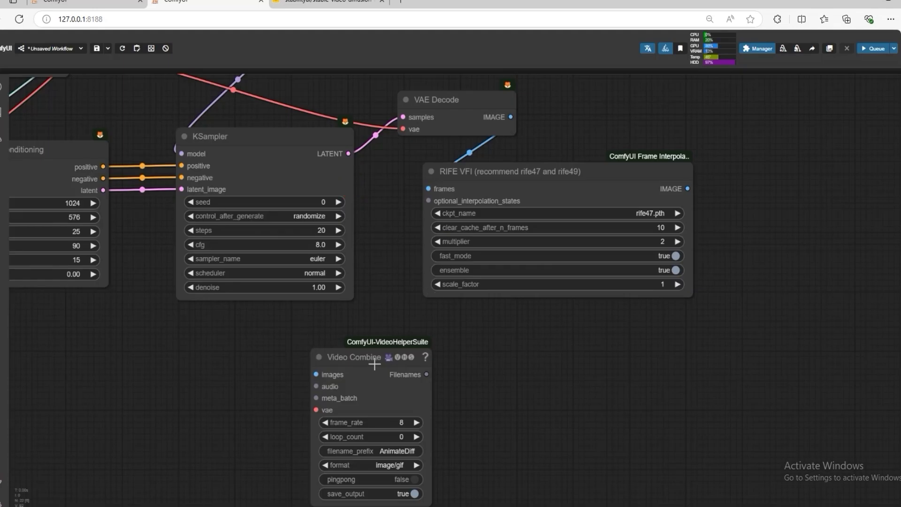
Connect RIFE VFI's IMAGE output to Video Combine's images input and arrange the two nodes close to the KSampler.
drag(375, 364, 437, 369)
drag(378, 379, 688, 189)
drag(569, 171, 508, 167)
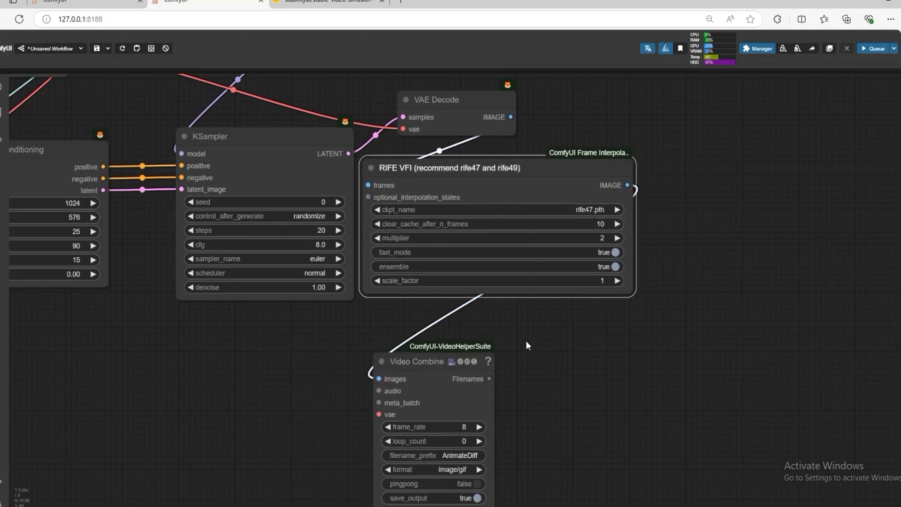
scroll(526, 345, down, 2)
drag(426, 345, 380, 332)
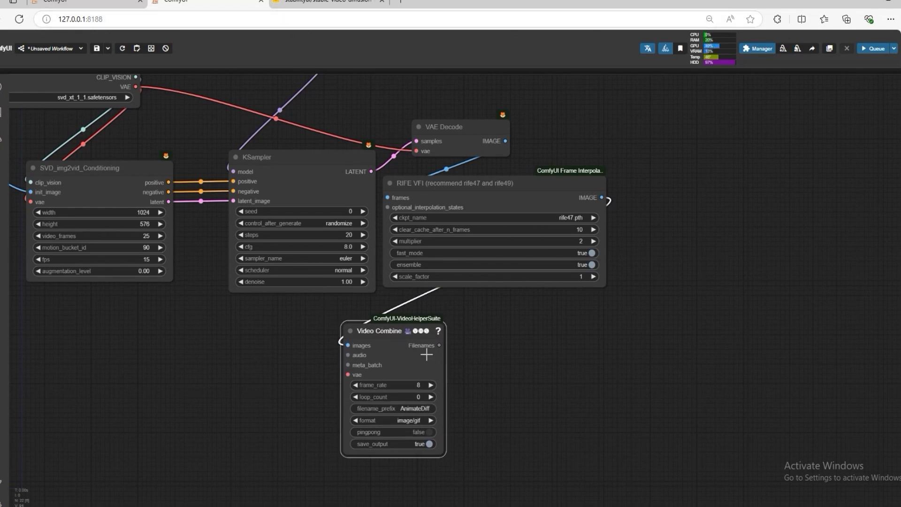
Set Video Combine's frame_rate to 15 and its format to video/h264-mp4, and shift the node slightly right.
click(421, 385)
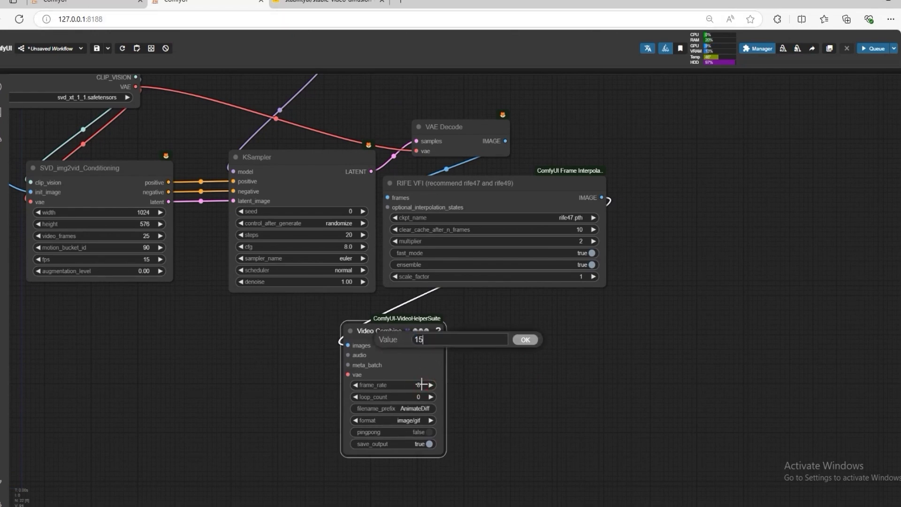
text(15)
key(Return)
click(399, 420)
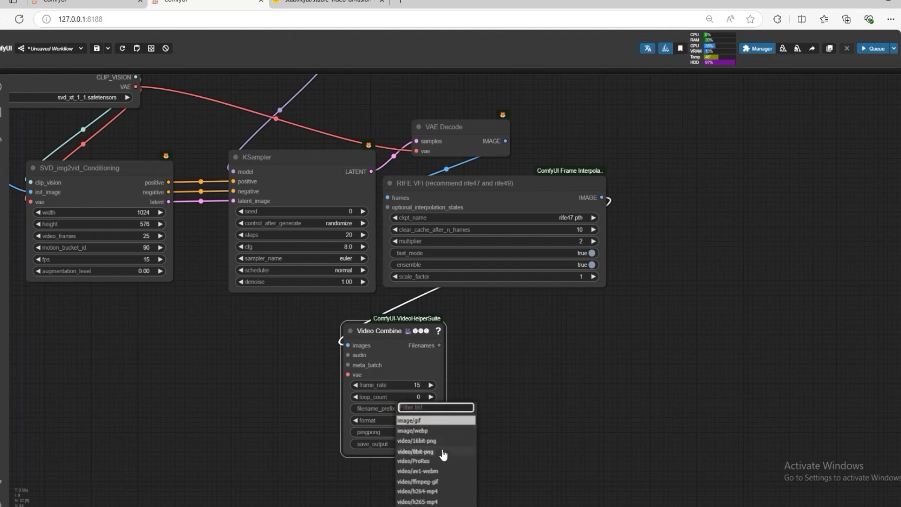
click(445, 496)
drag(411, 343, 425, 341)
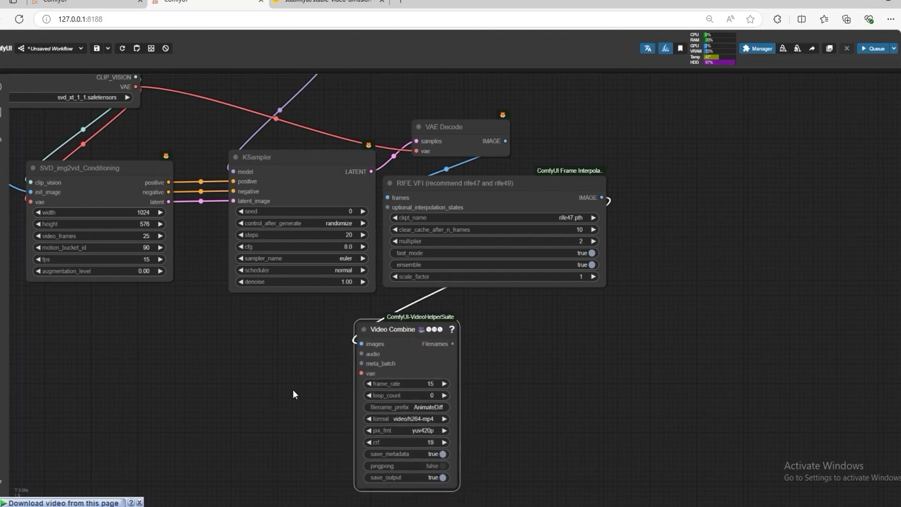
Examine the whole workflow layout, from the Flux model loaders through to the Video Combine node.
scroll(293, 391, down, 3)
drag(273, 380, 531, 371)
scroll(360, 364, down, 2)
scroll(463, 370, down, 1)
scroll(531, 371, down, 2)
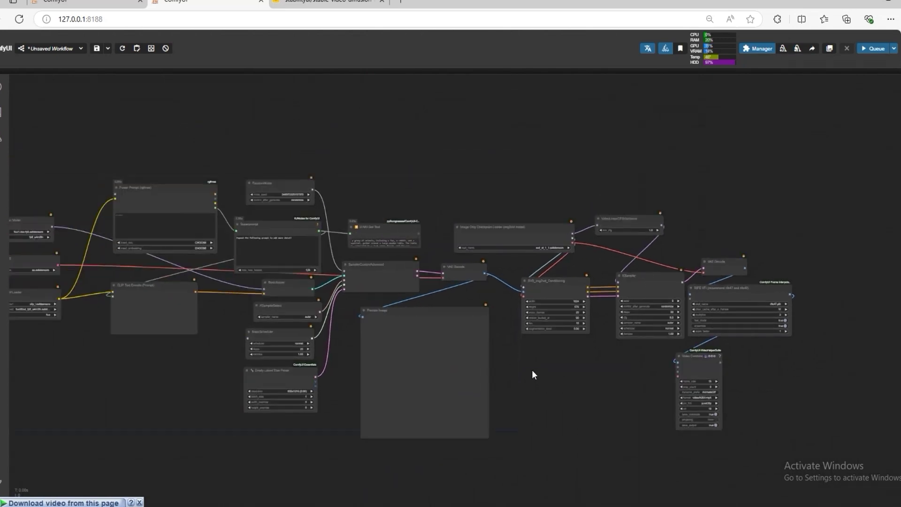
scroll(532, 370, down, 1)
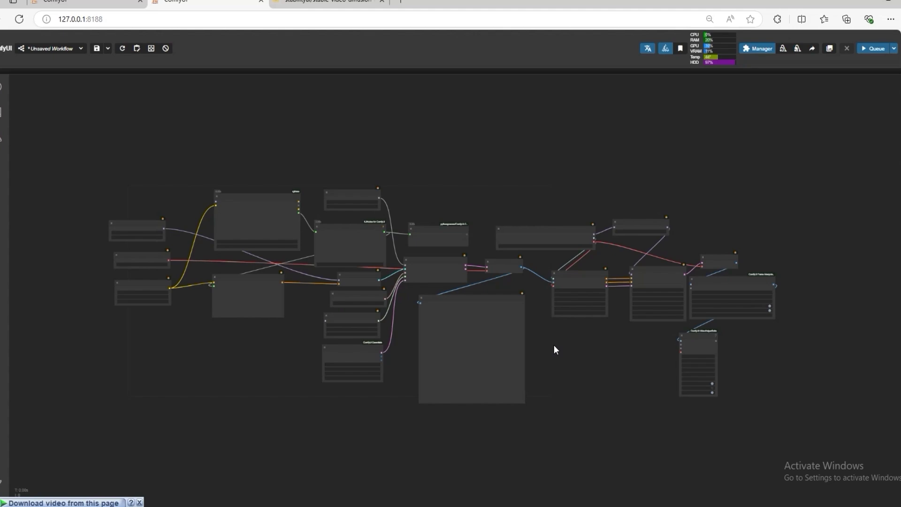
scroll(551, 326, up, 5)
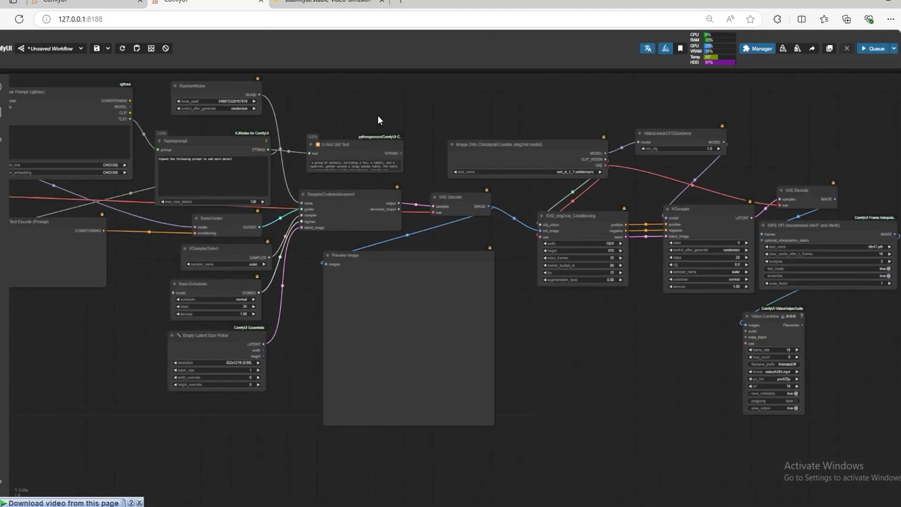
scroll(444, 376, up, 3)
drag(443, 376, 432, 359)
scroll(432, 360, down, 2)
scroll(238, 331, up, 2)
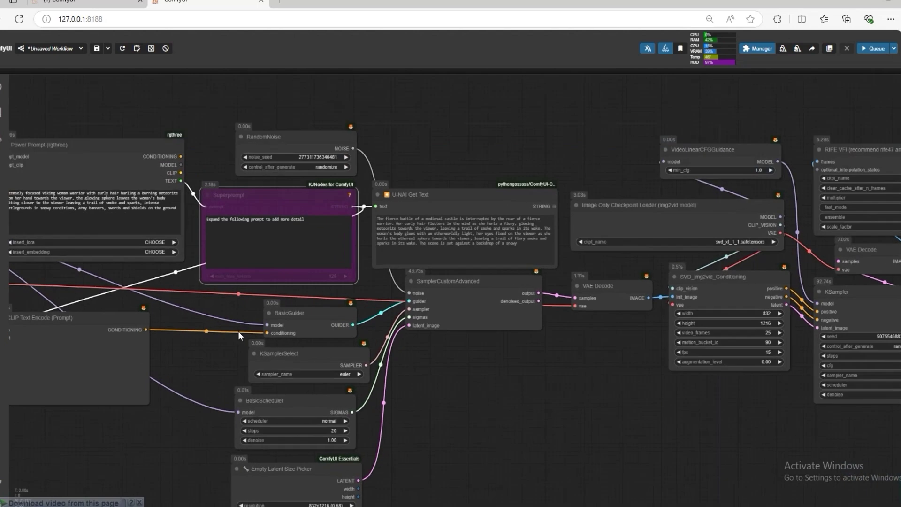
Run the workflow with the Superprompt node bypassed so the original Viking warrior prompt is used.
mouse_move(239, 199)
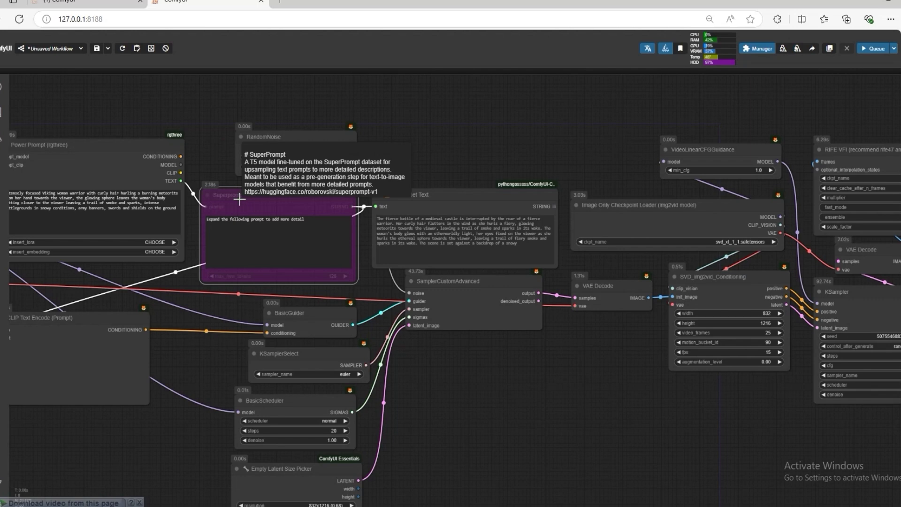
scroll(529, 345, right, 5)
scroll(569, 322, down, 1)
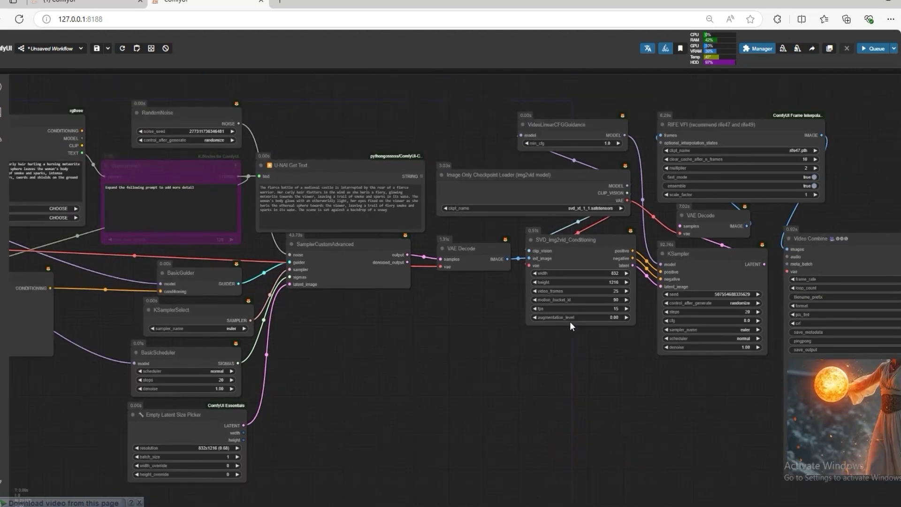
click(874, 48)
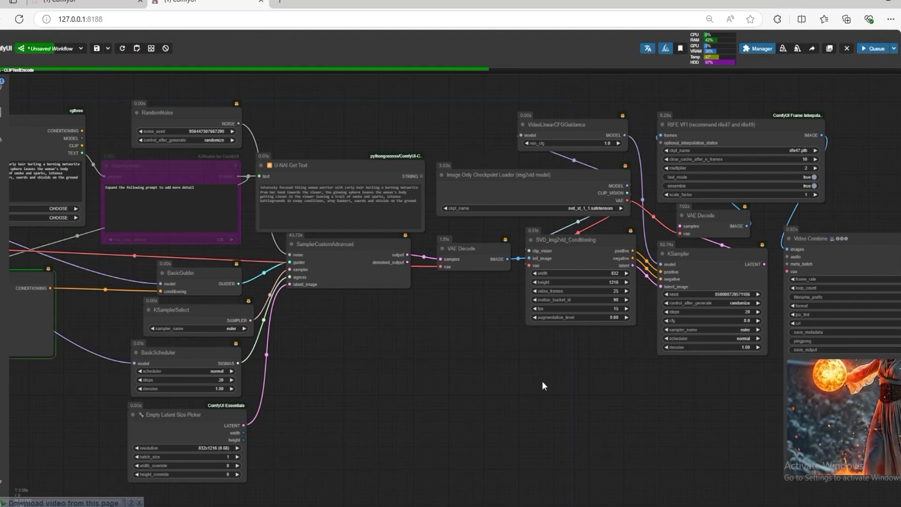
Examine the generated Viking warrior video in Video Combine along with the SVD_img2vid_Conditioning and KSampler settings.
scroll(542, 381, left, 5)
drag(542, 381, 351, 355)
scroll(351, 356, down, 2)
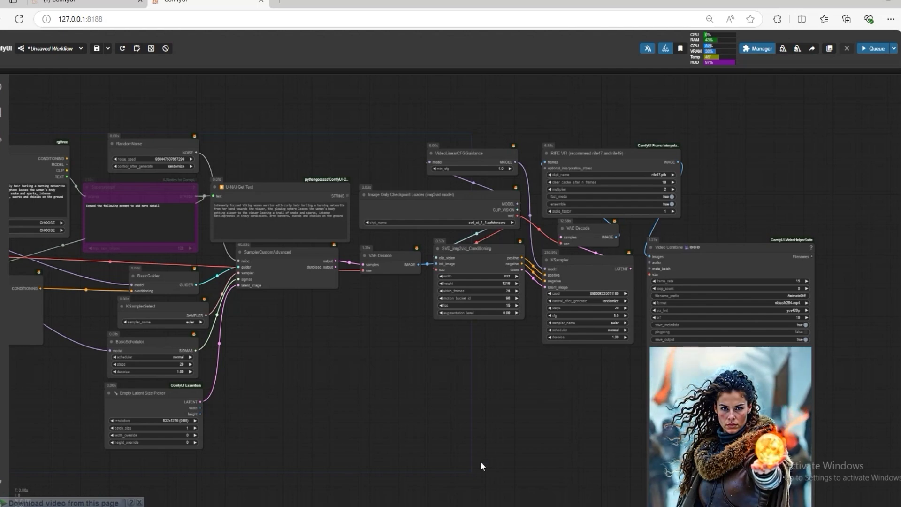
drag(479, 466, 322, 338)
scroll(475, 331, up, 3)
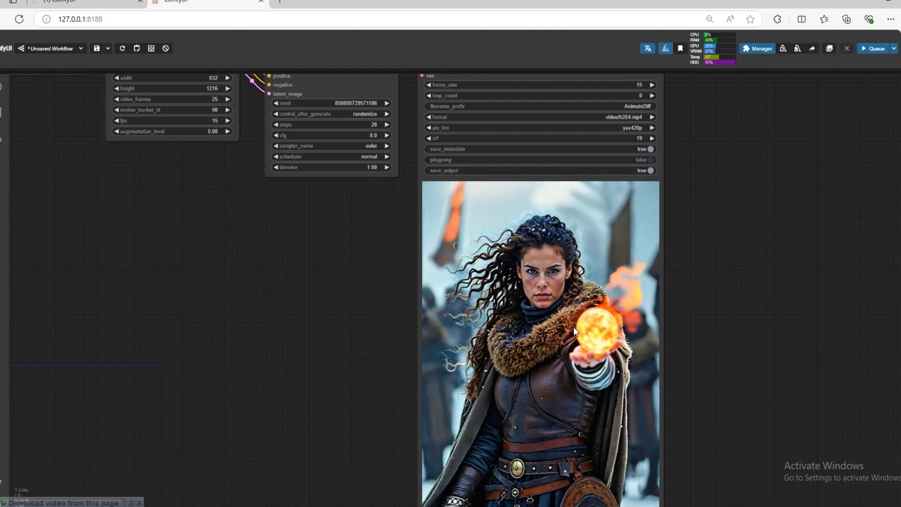
scroll(572, 350, up, 2)
scroll(550, 309, up, 1)
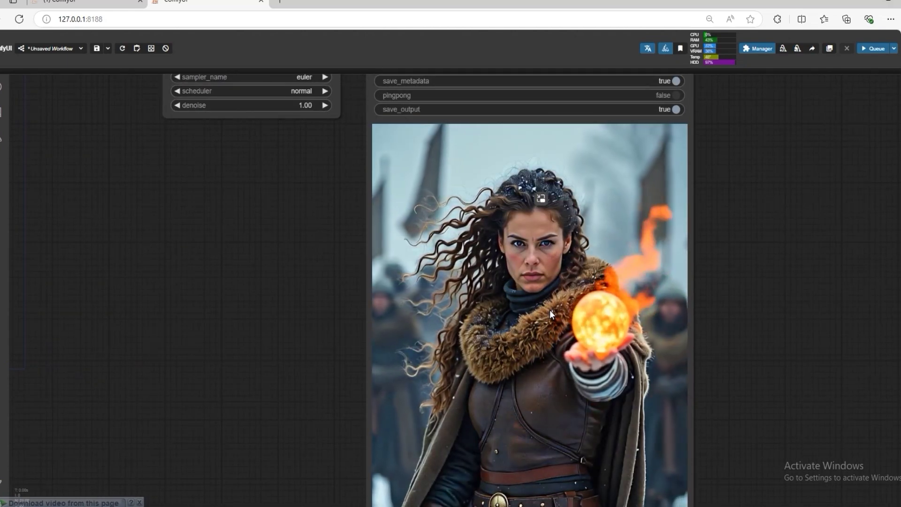
scroll(550, 310, down, 5)
scroll(550, 310, down, 3)
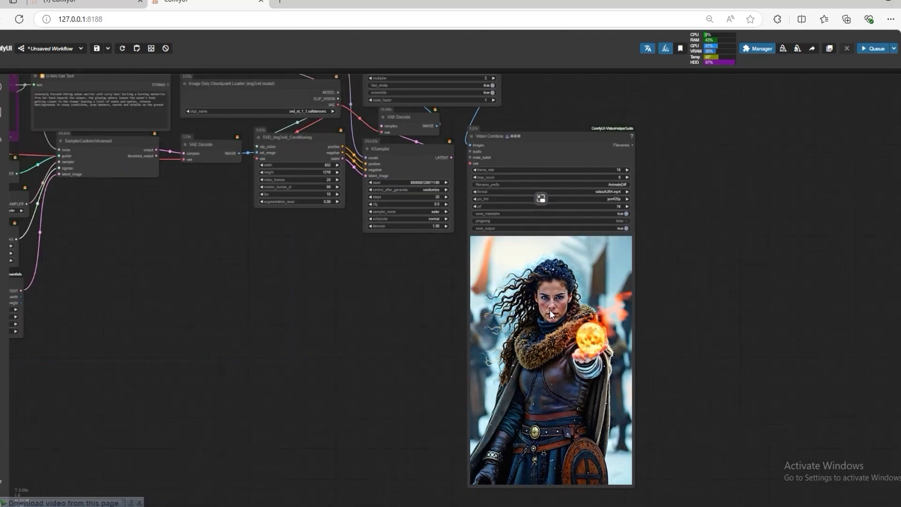
scroll(432, 295, down, 1)
scroll(432, 263, up, 3)
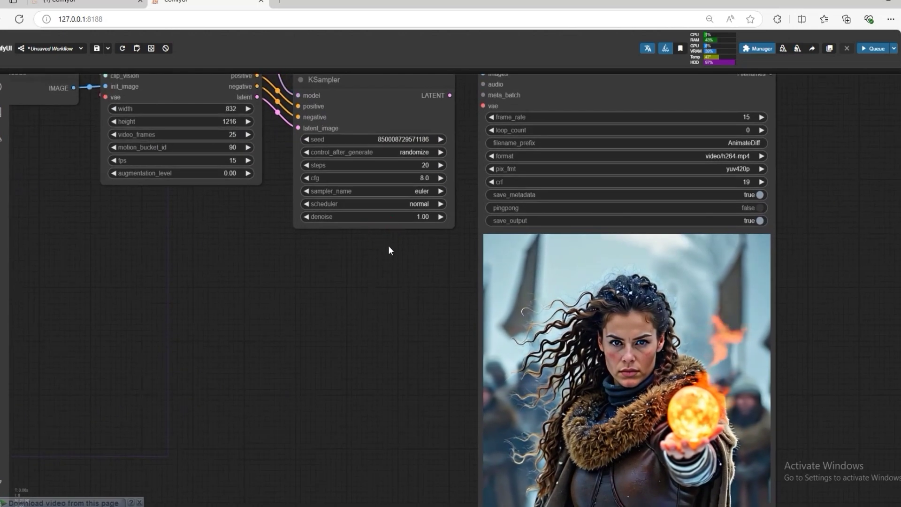
scroll(324, 270, up, 1)
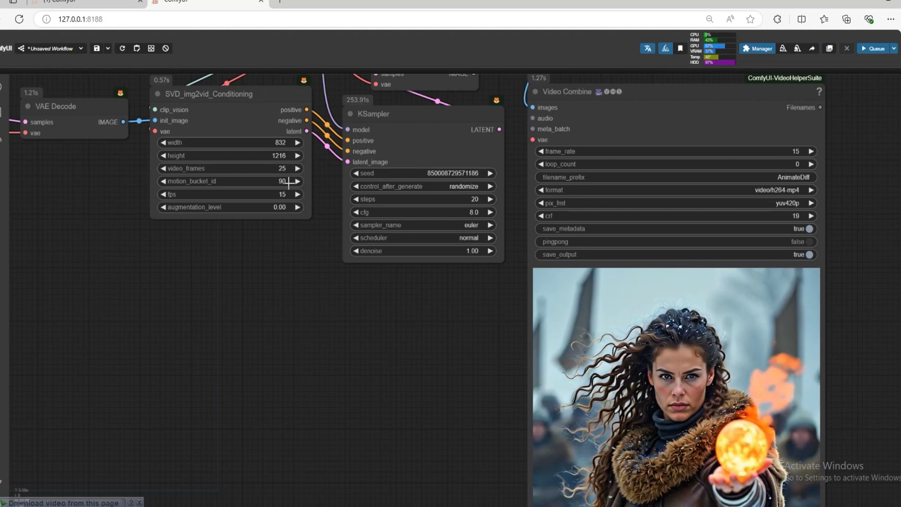
scroll(298, 287, down, 2)
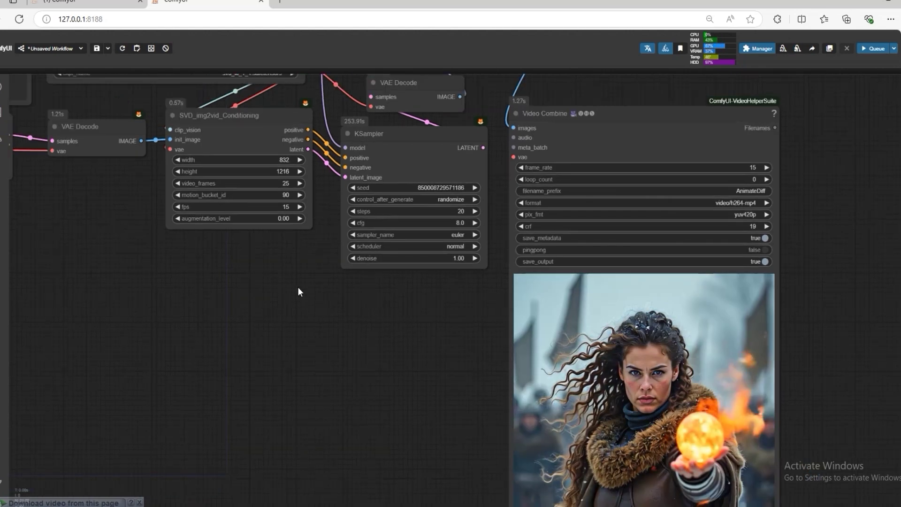
Replace the Power Prompt text with the cyberpunk-inspired prompt about an evil frozen dragon and a figure walking through a dark, foggy forest.
drag(333, 298, 281, 256)
scroll(281, 257, down, 4)
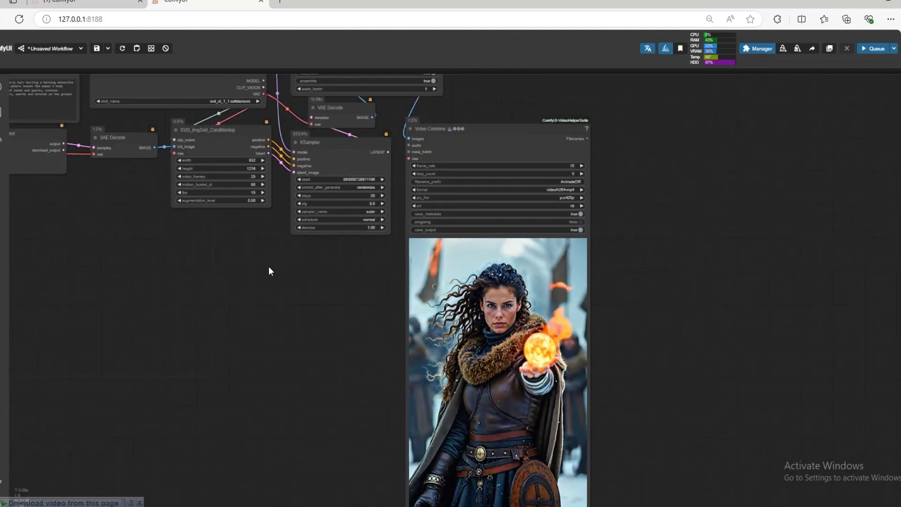
scroll(271, 264, down, 2)
drag(181, 246, 349, 296)
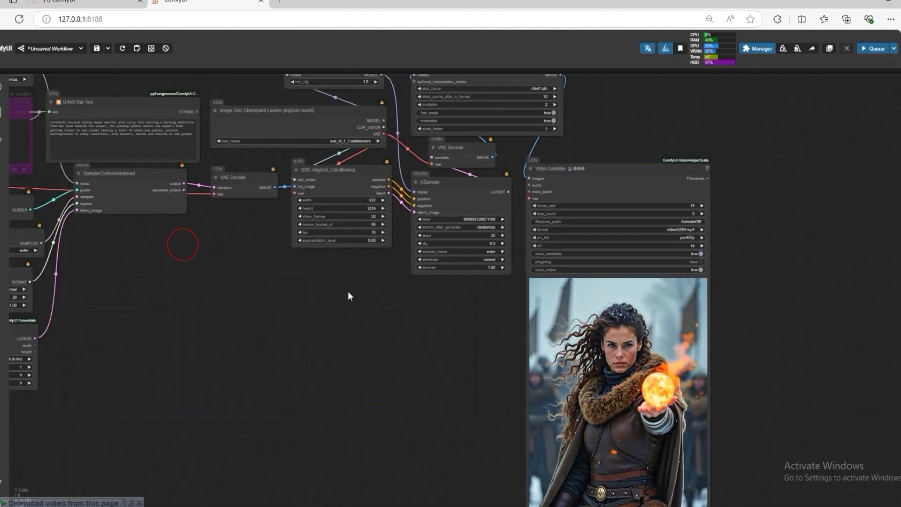
scroll(271, 287, down, 2)
drag(101, 215, 289, 243)
drag(92, 202, 218, 242)
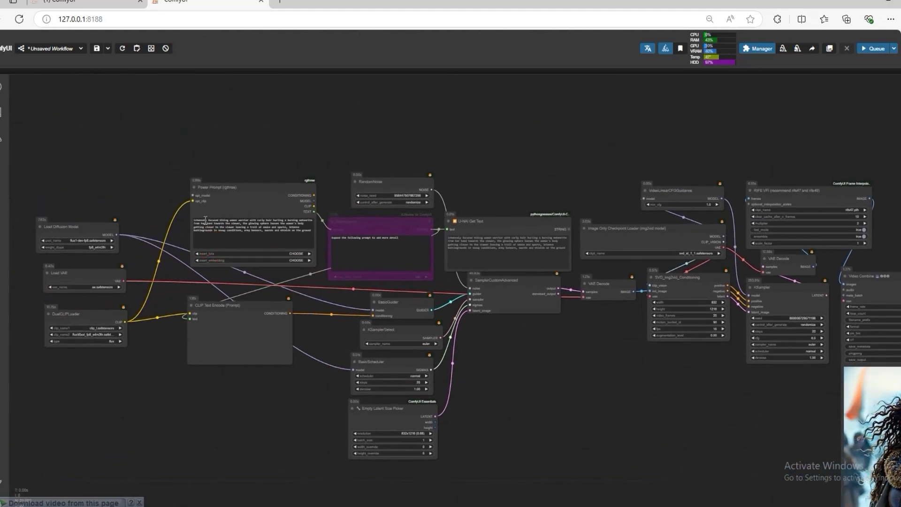
scroll(217, 241, up, 3)
scroll(183, 197, up, 3)
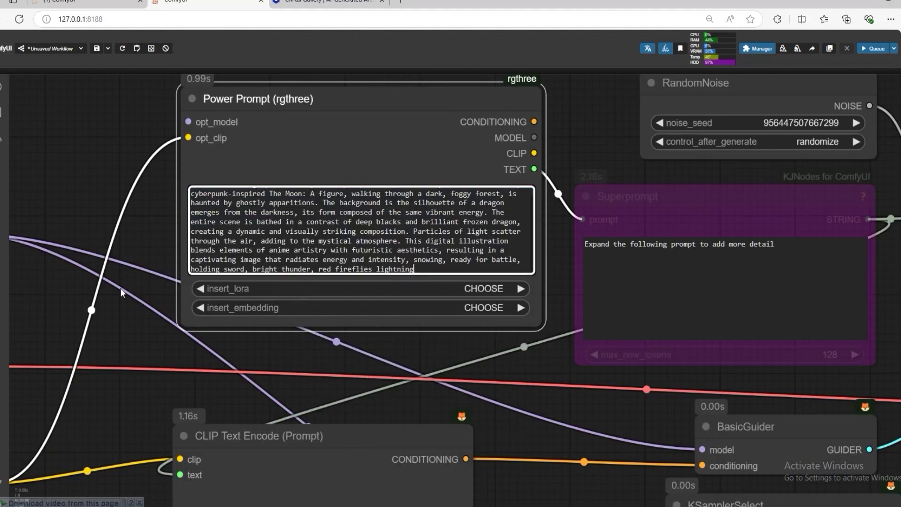
Run the workflow with the frozen dragon prompt through to the Video Combine node.
scroll(176, 302, down, 2)
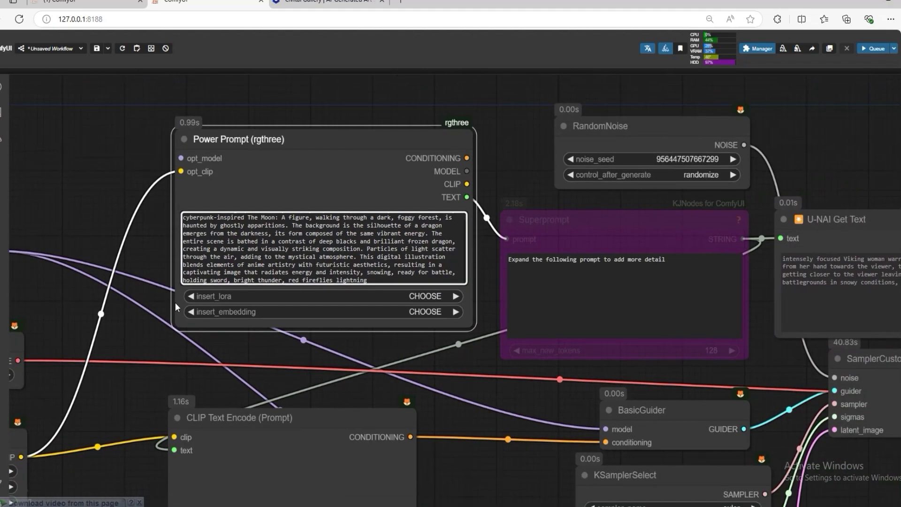
scroll(336, 334, up, 2)
scroll(336, 334, down, 3)
drag(337, 335, 240, 314)
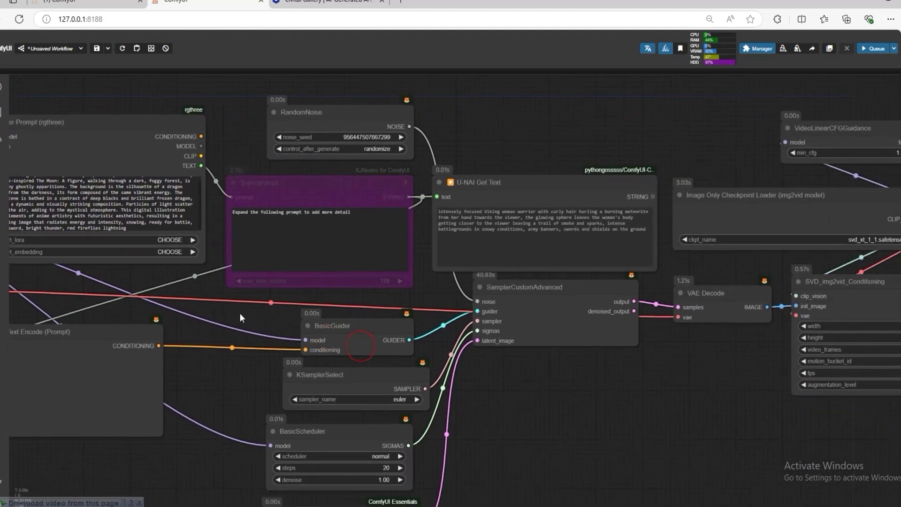
drag(548, 392, 368, 339)
drag(552, 356, 364, 350)
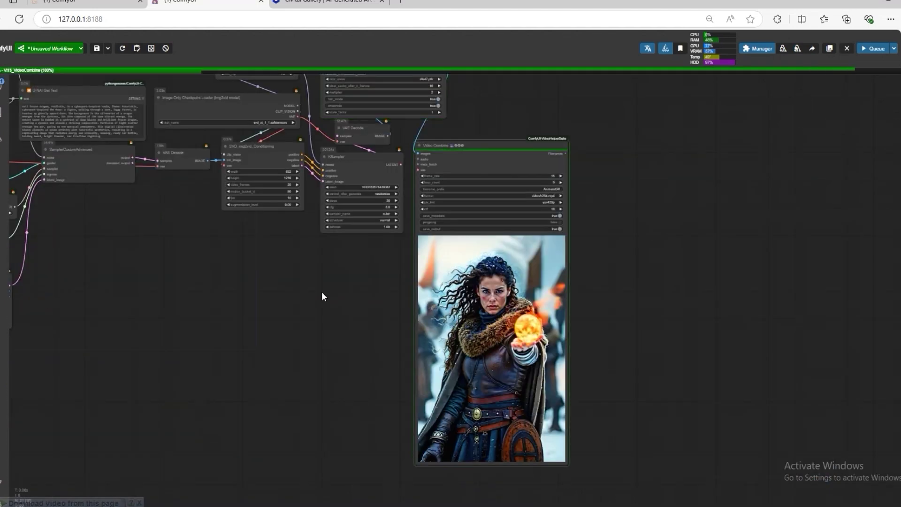
Review the dragon video, and replace the Power Prompt text with a close-up of a warrior's hand gripping an ancient, enchanted sword.
drag(332, 308, 309, 306)
scroll(417, 310, up, 2)
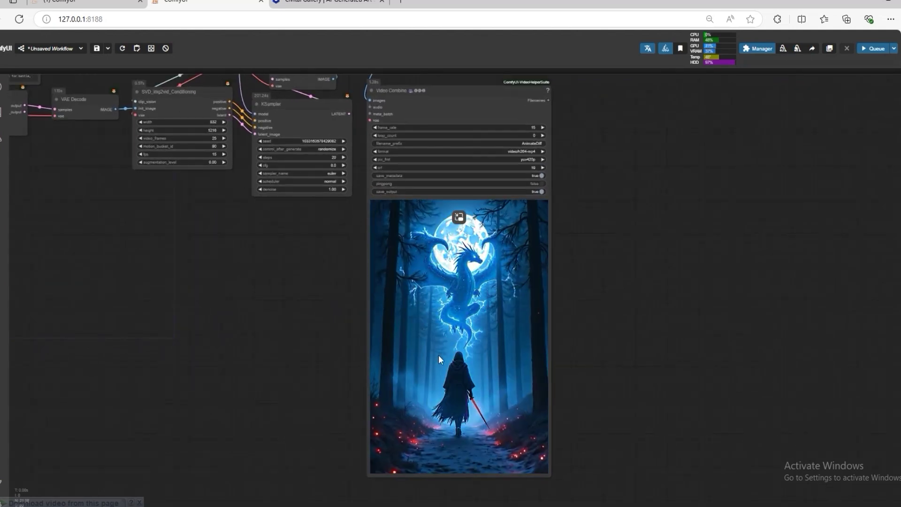
scroll(441, 351, down, 5)
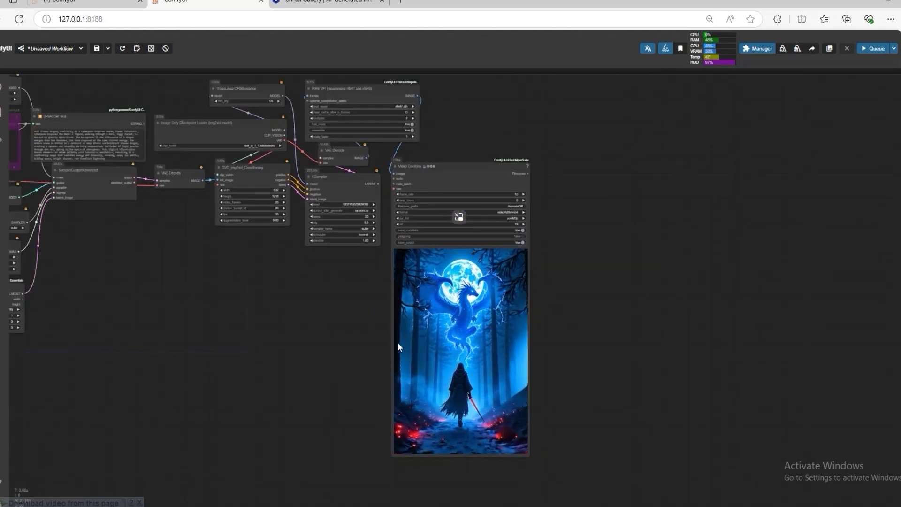
scroll(298, 258, up, 5)
scroll(187, 208, up, 4)
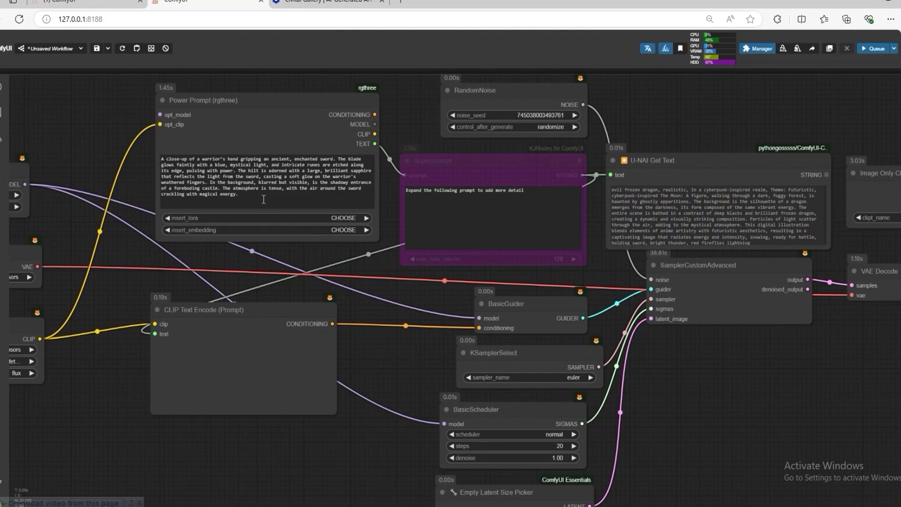
Run the workflow with the enchanted sword prompt to generate its video.
scroll(413, 309, down, 3)
drag(623, 379, 533, 327)
scroll(533, 326, up, 2)
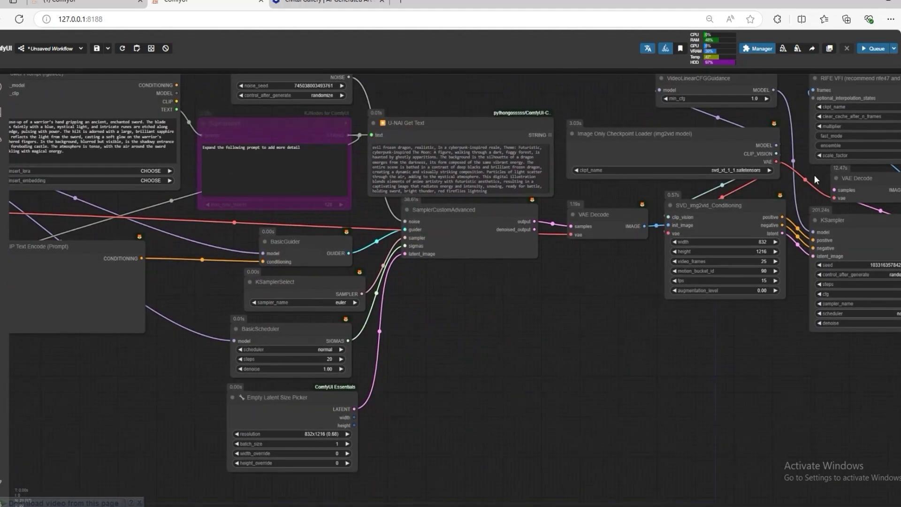
drag(664, 345, 485, 335)
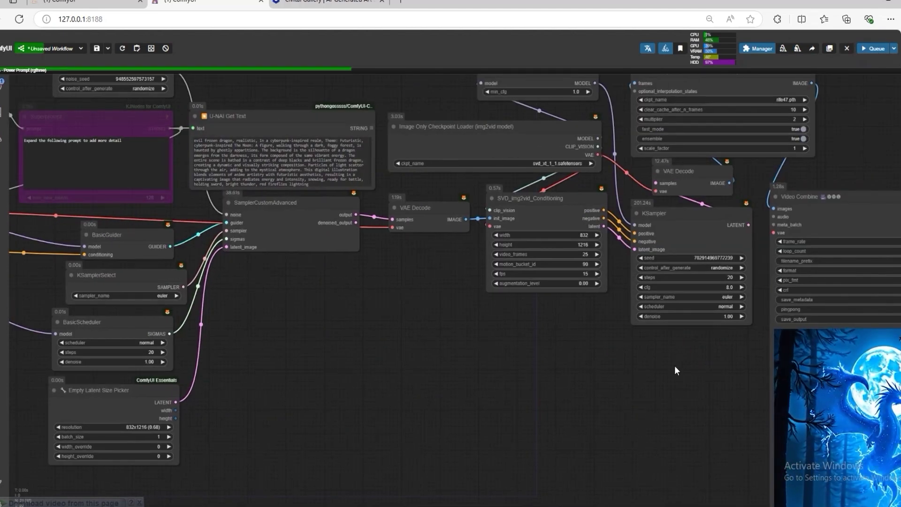
scroll(675, 371, down, 2)
drag(550, 344, 181, 243)
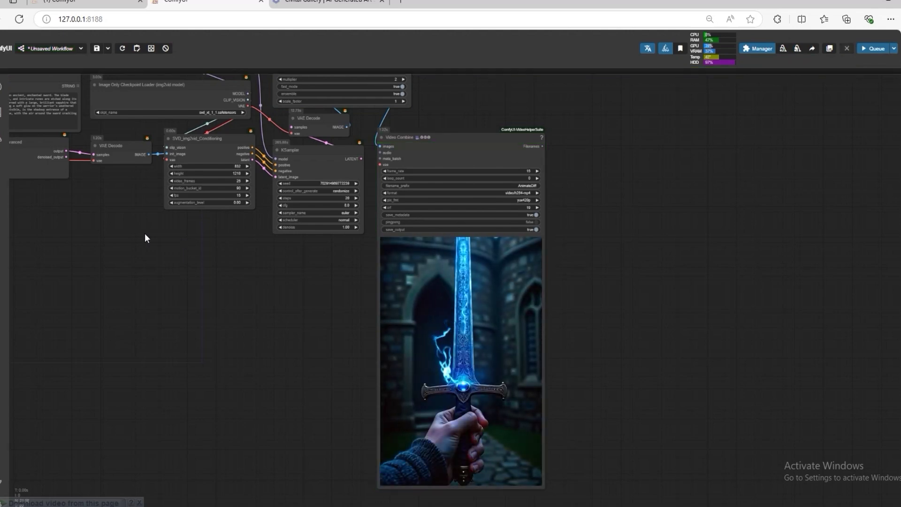
Download the generated sword video to Downloads\Video as AnimateDiff_00055.mp4 and open it in the media player.
scroll(413, 319, up, 6)
scroll(435, 302, down, 3)
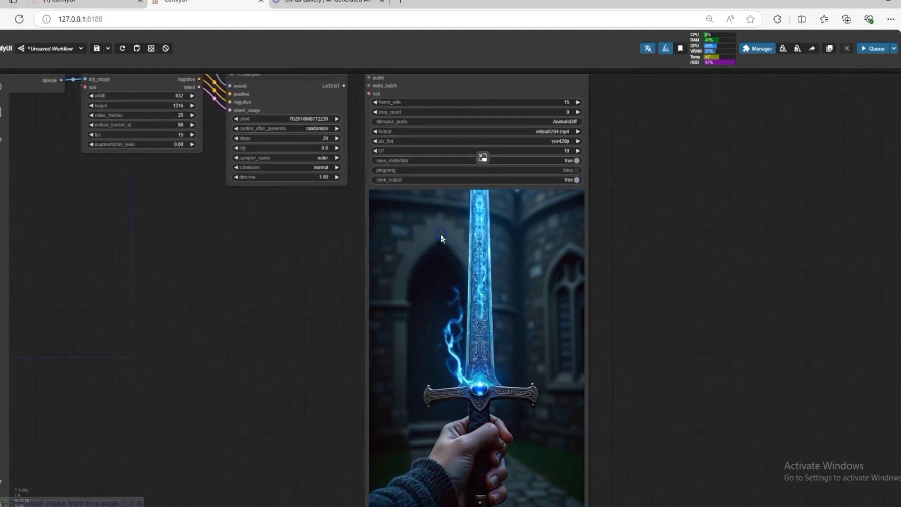
right_click(440, 230)
click(453, 243)
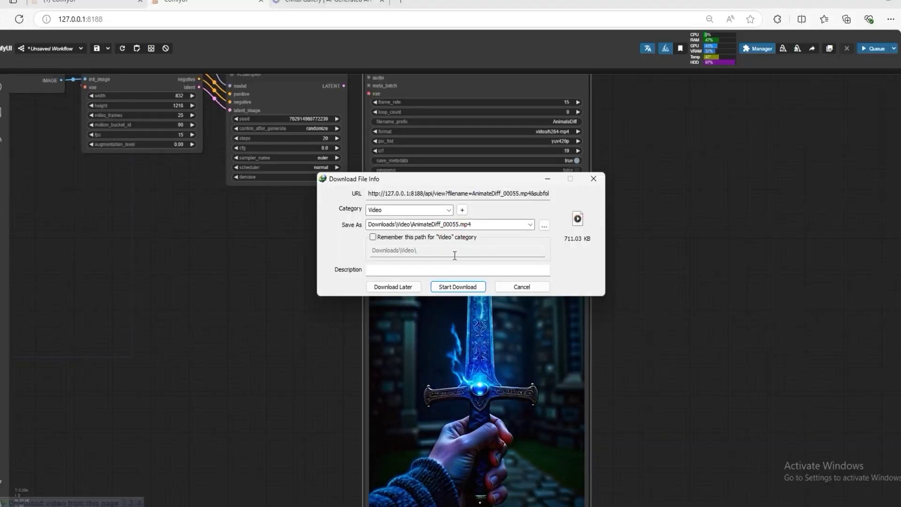
click(456, 285)
click(389, 276)
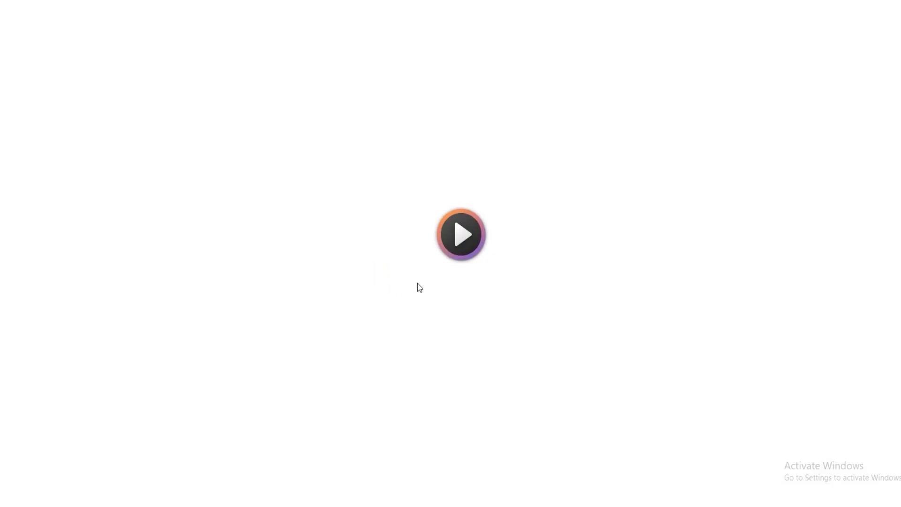